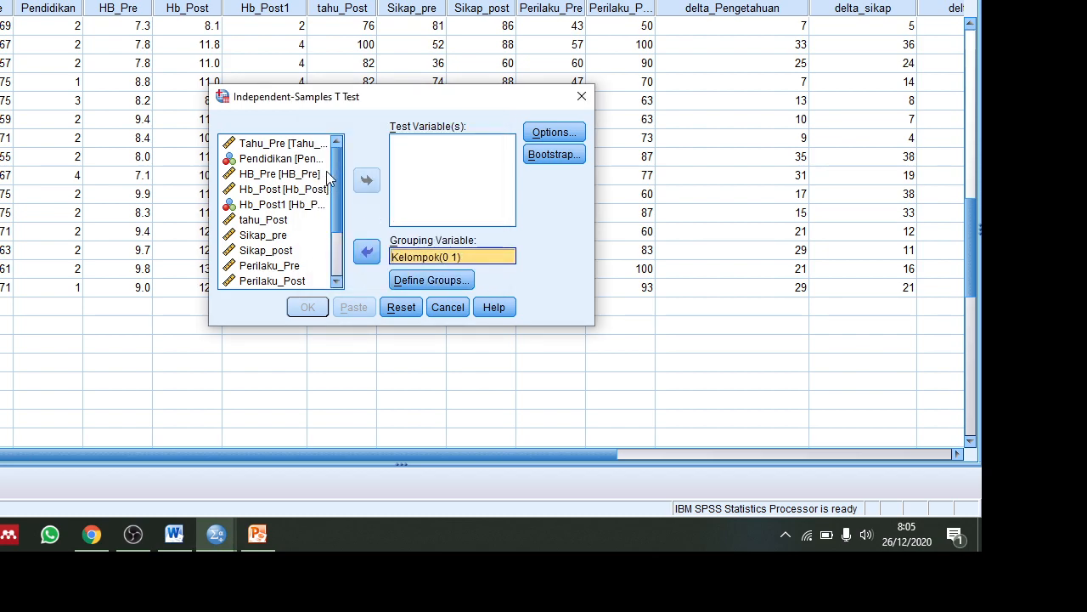
# Add HB_Pre, Hb_Post and delta_HB as test variables and run the independent-samples t test.
pyautogui.click(293, 175)
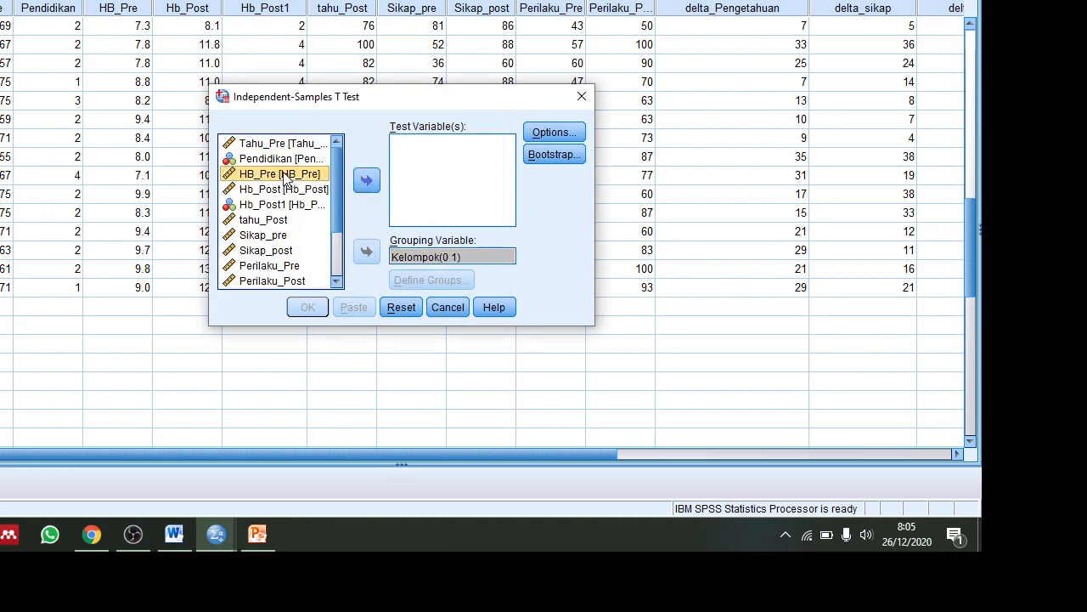
pyautogui.click(354, 180)
pyautogui.click(289, 174)
pyautogui.click(367, 180)
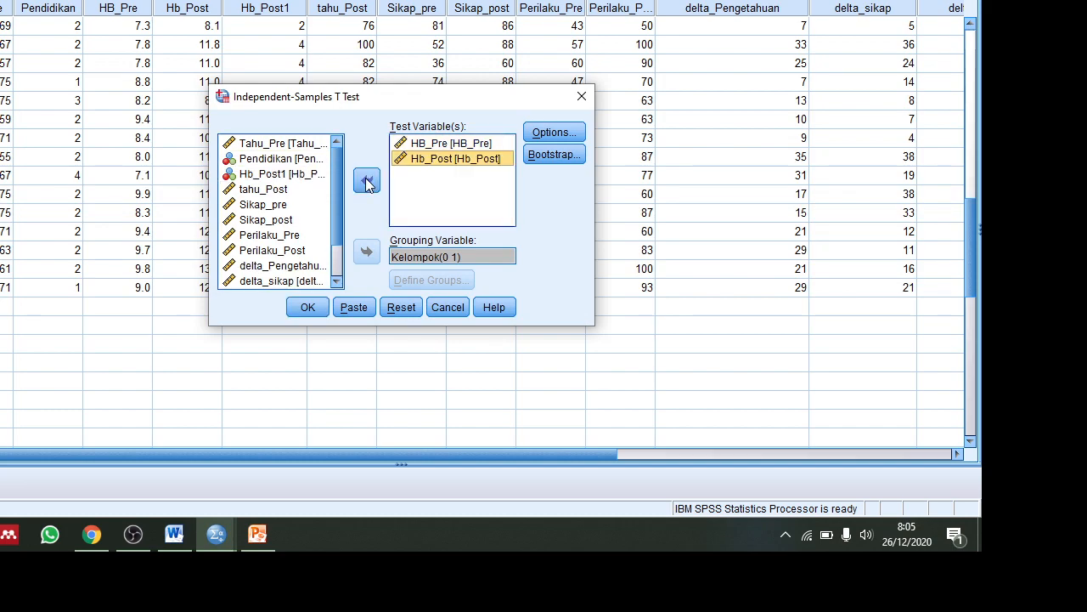
pyautogui.scroll(-1, 336, 184)
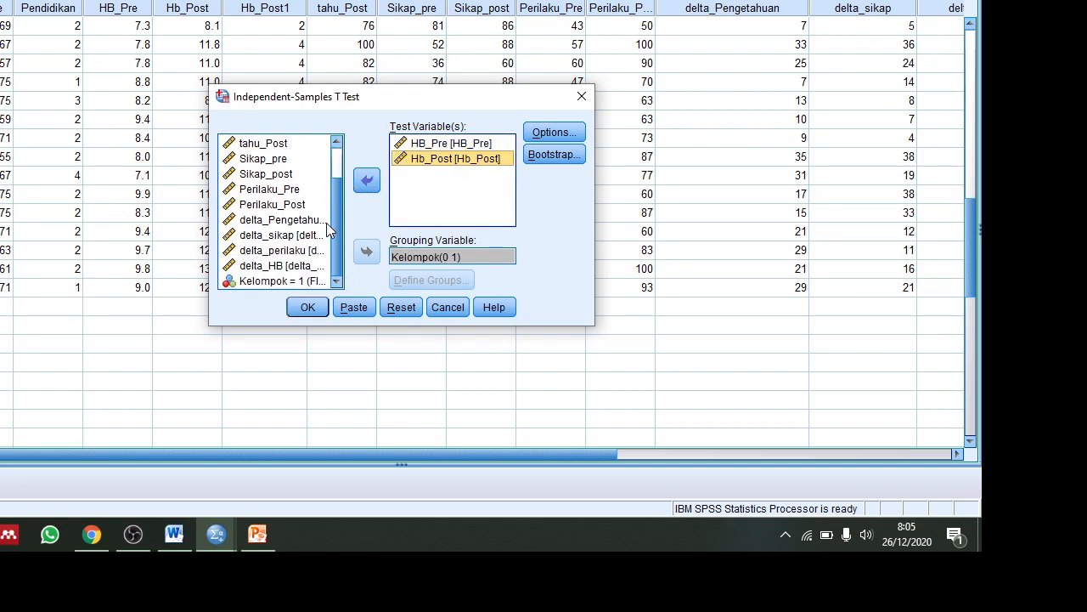
pyautogui.click(270, 266)
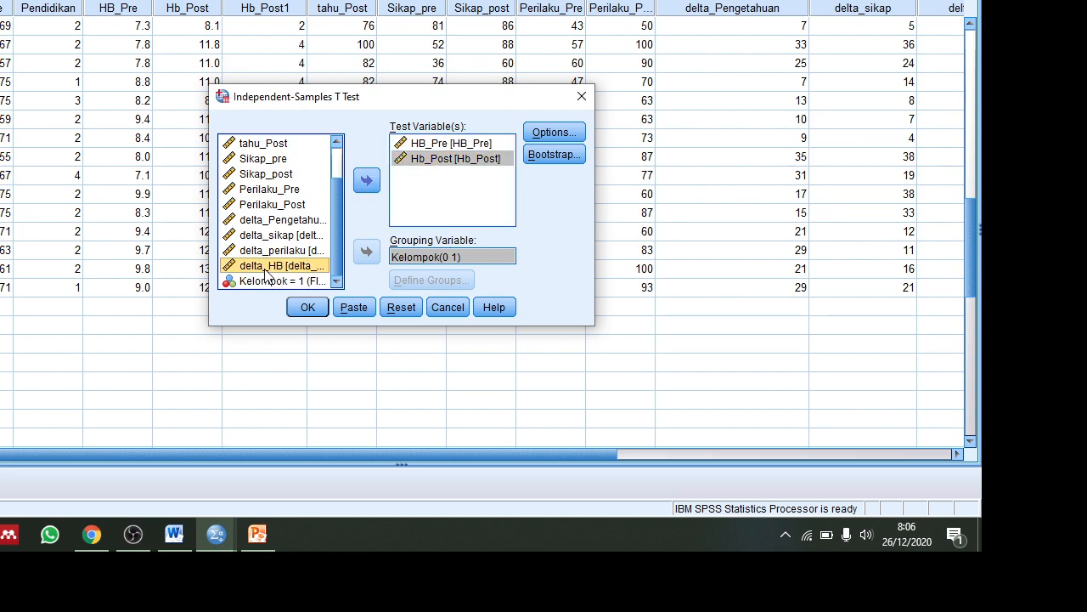
pyautogui.click(367, 181)
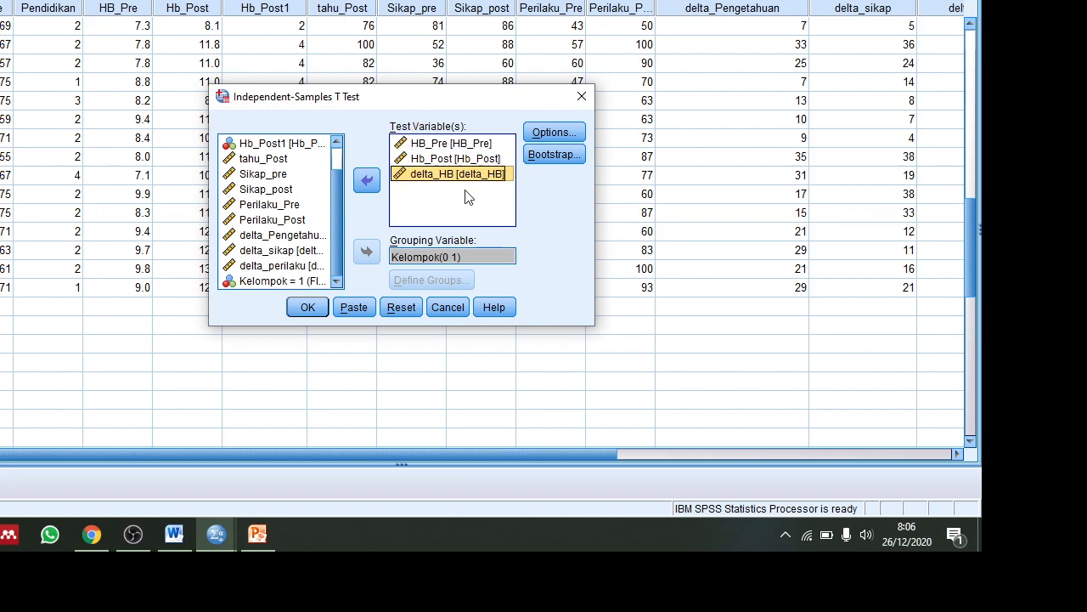
pyautogui.click(307, 307)
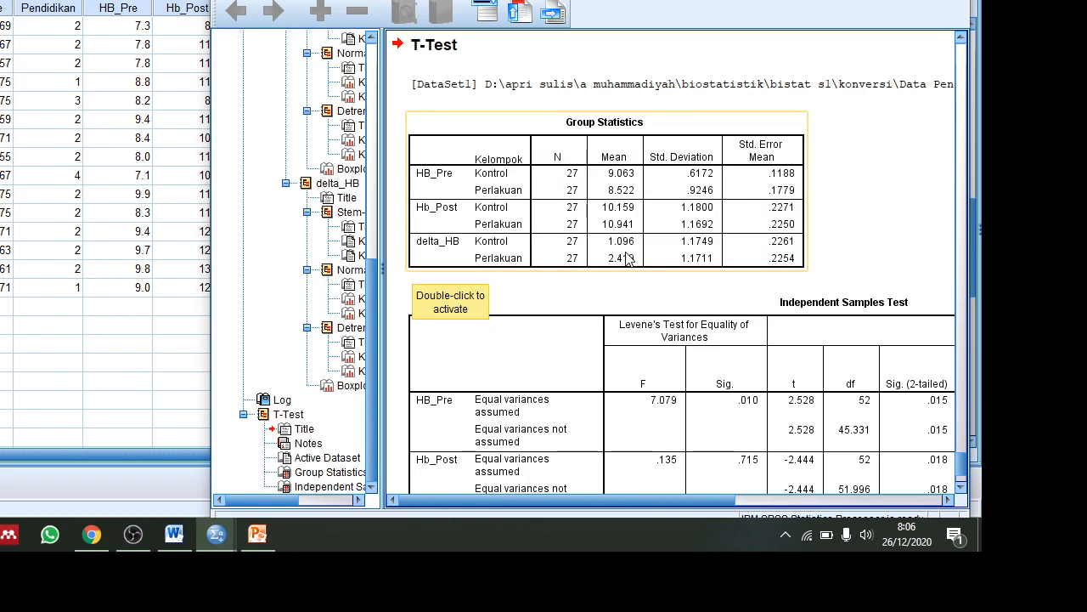
# Scroll through the t-test output to review the Levene and two-tailed significance values.
pyautogui.scroll(3, 629, 274)
pyautogui.scroll(-2, 630, 265)
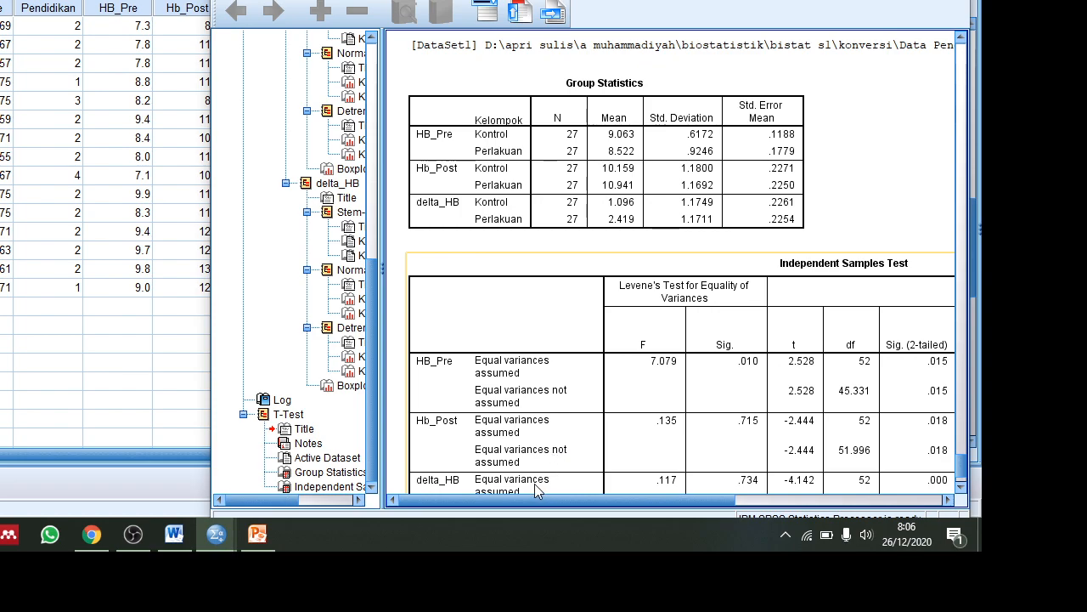
# Restore the Word thesis window and place it beside the SPSS t-test output.
pyautogui.click(176, 532)
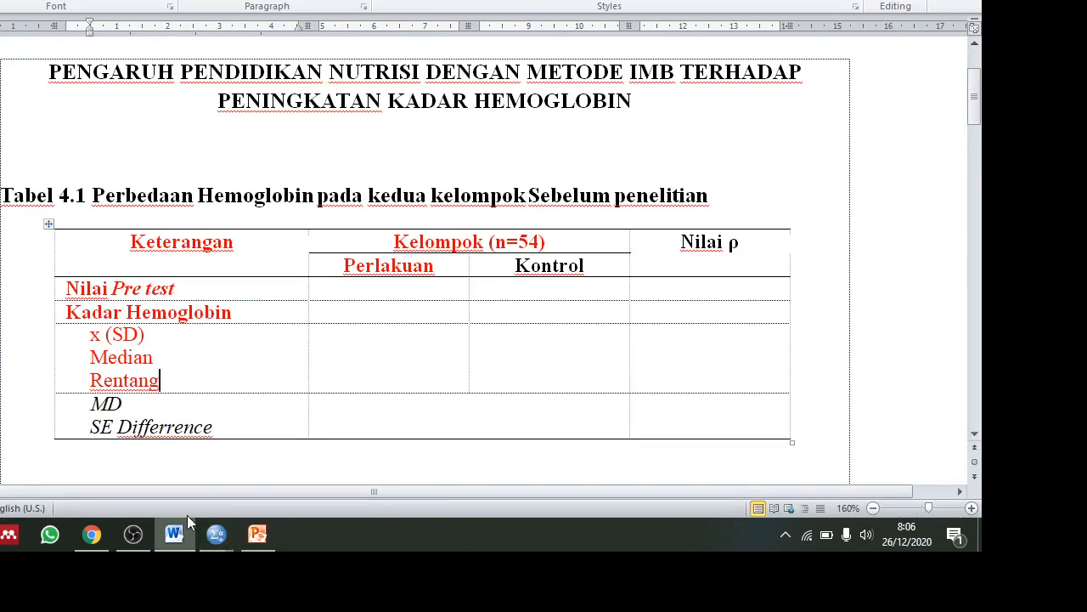
pyautogui.click(924, 1)
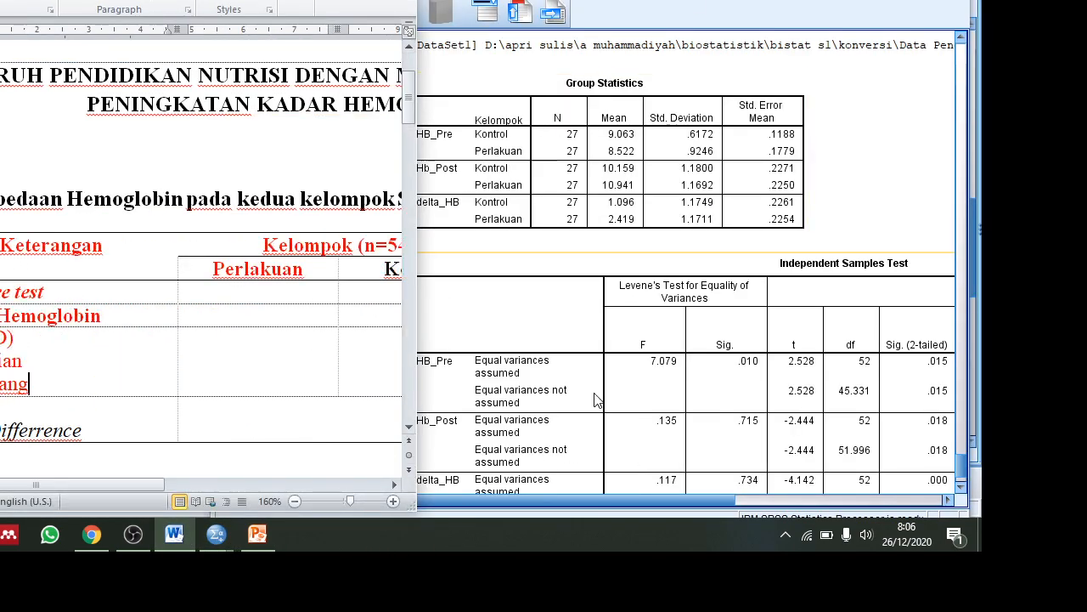
pyautogui.scroll(-3, 239, 340)
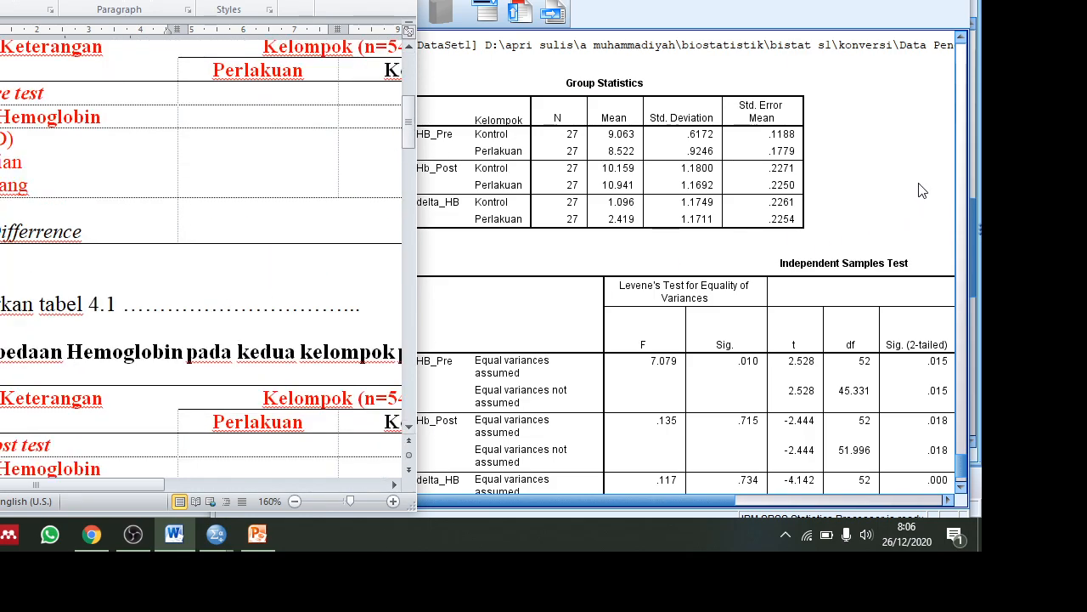
pyautogui.click(922, 189)
pyautogui.scroll(-3, 696, 382)
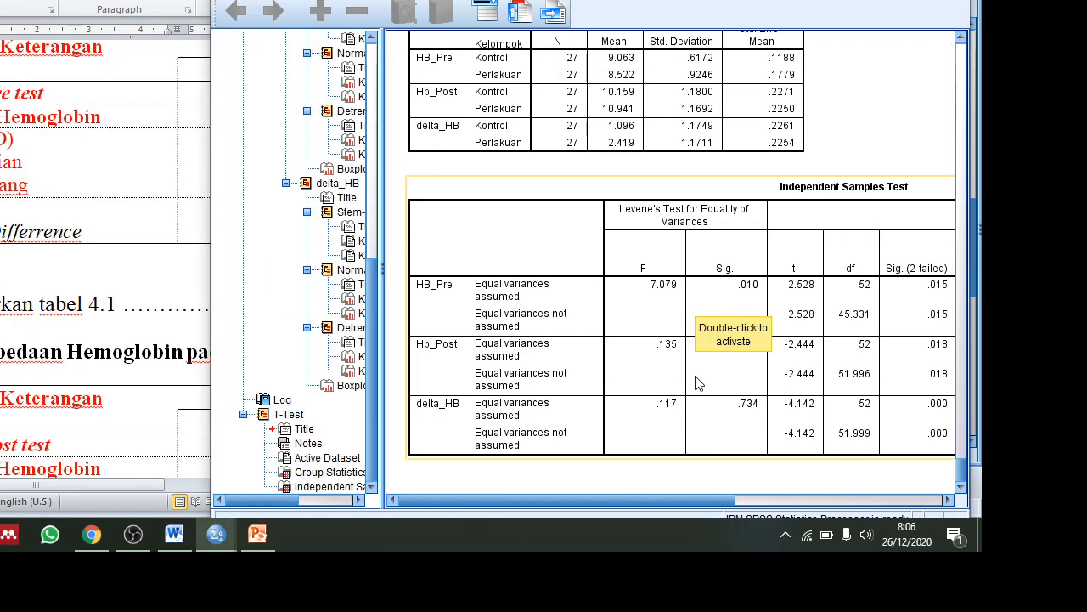
pyautogui.scroll(3, 695, 382)
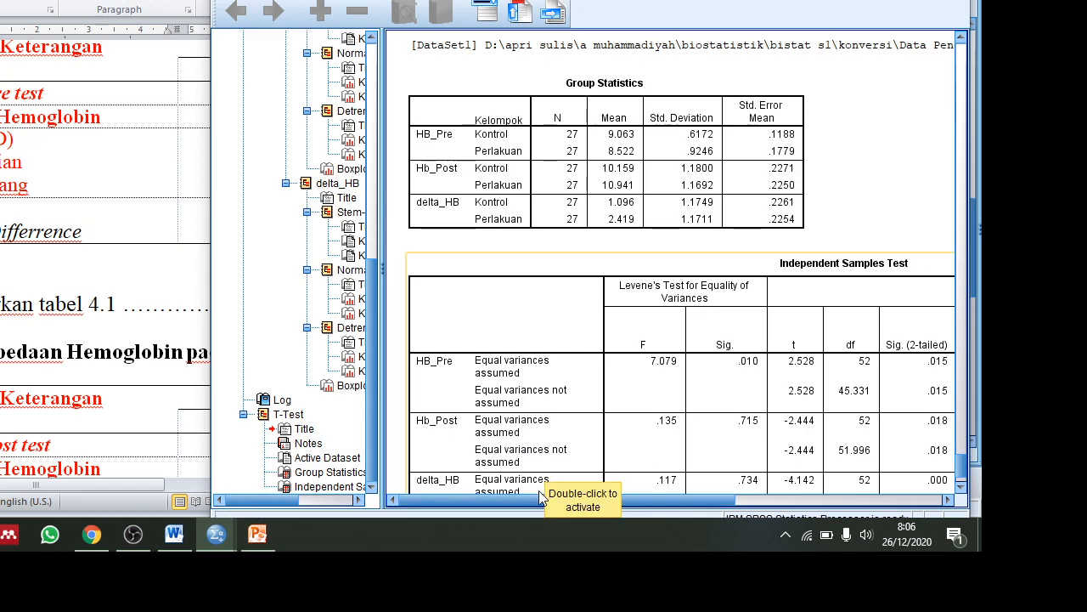
pyautogui.moveTo(527, 506); pyautogui.dragTo(750, 539)
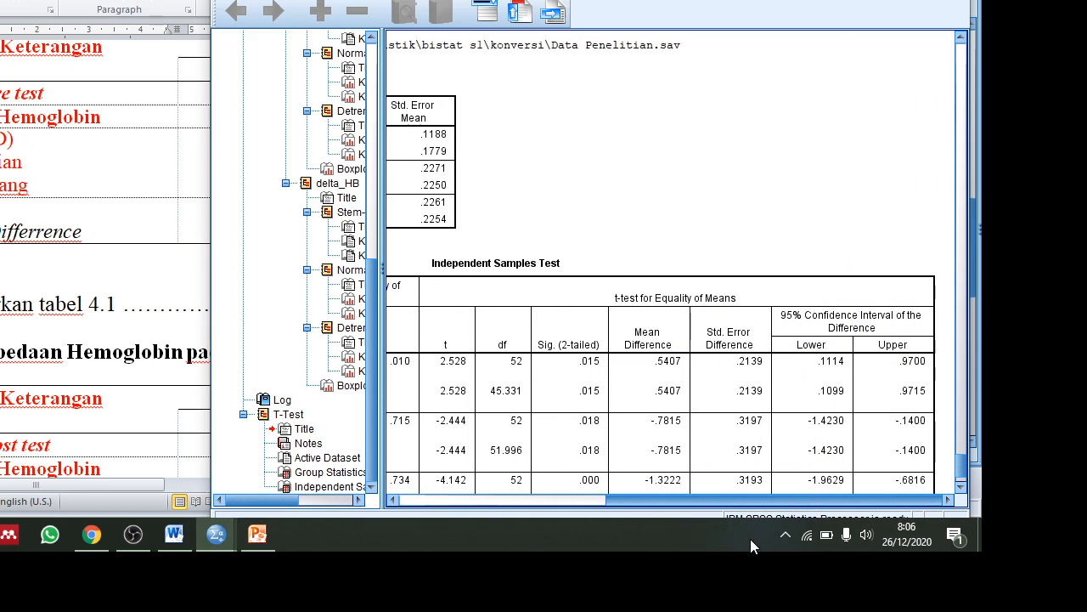
# Select the Independent Samples Test table in SPSS, then return to the Word hemoglobin table.
pyautogui.click(177, 195)
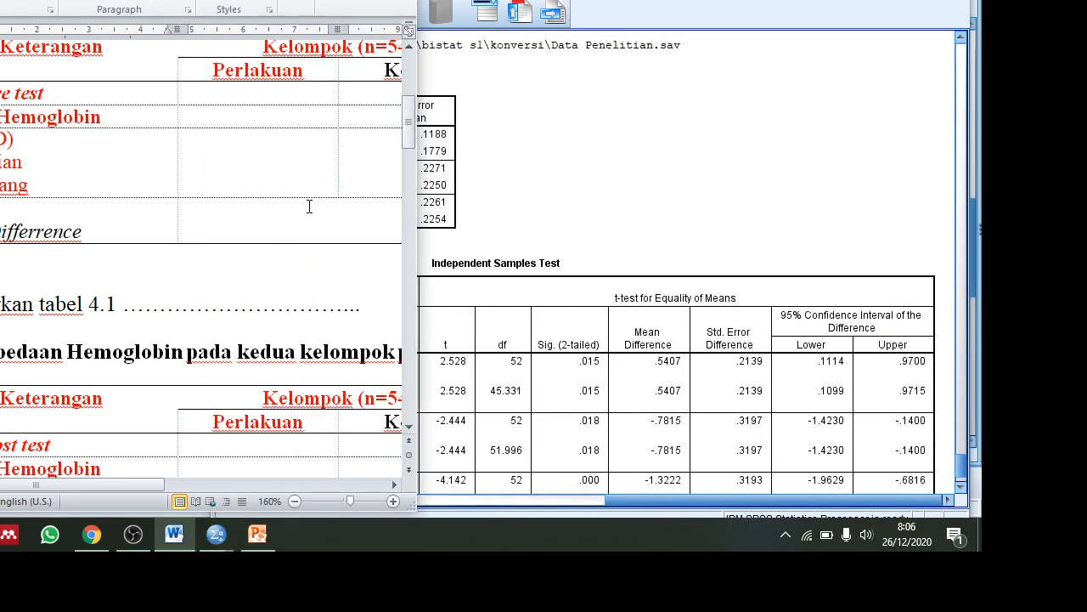
pyautogui.click(570, 423)
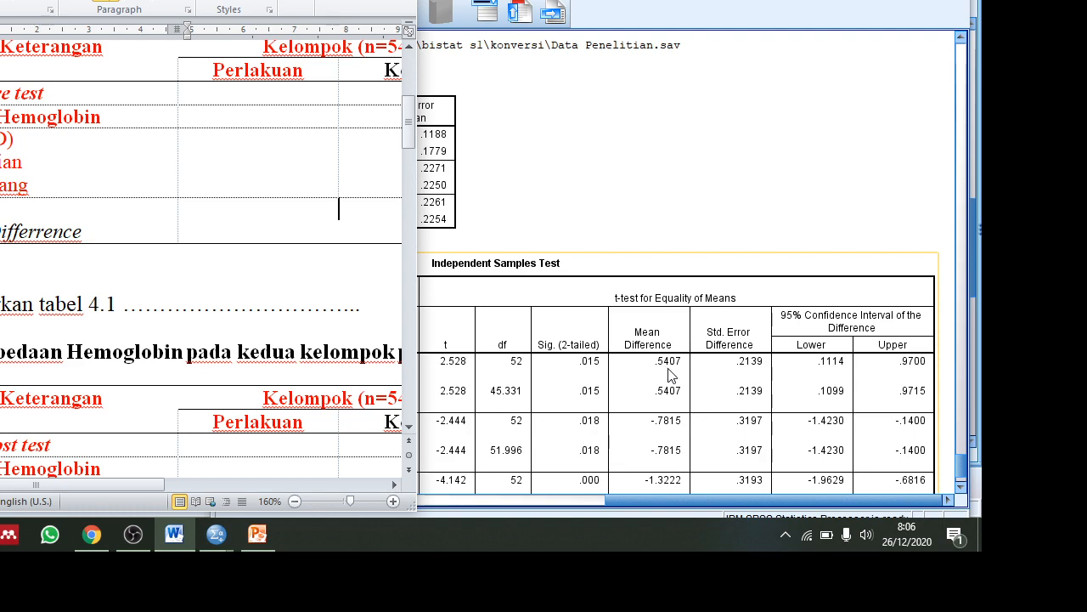
pyautogui.click(338, 210)
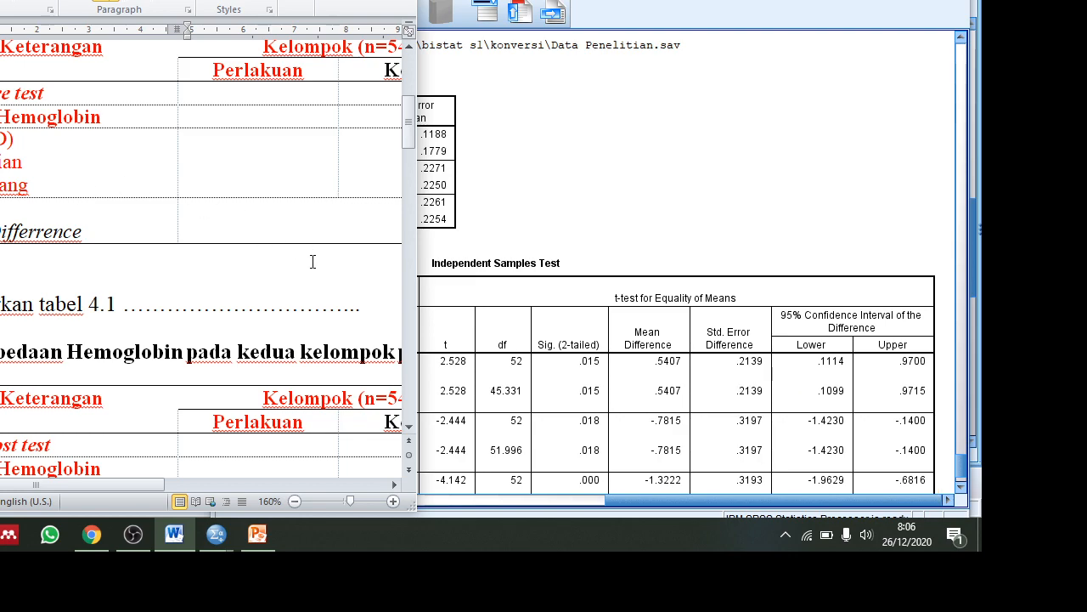
pyautogui.moveTo(138, 481); pyautogui.dragTo(305, 494)
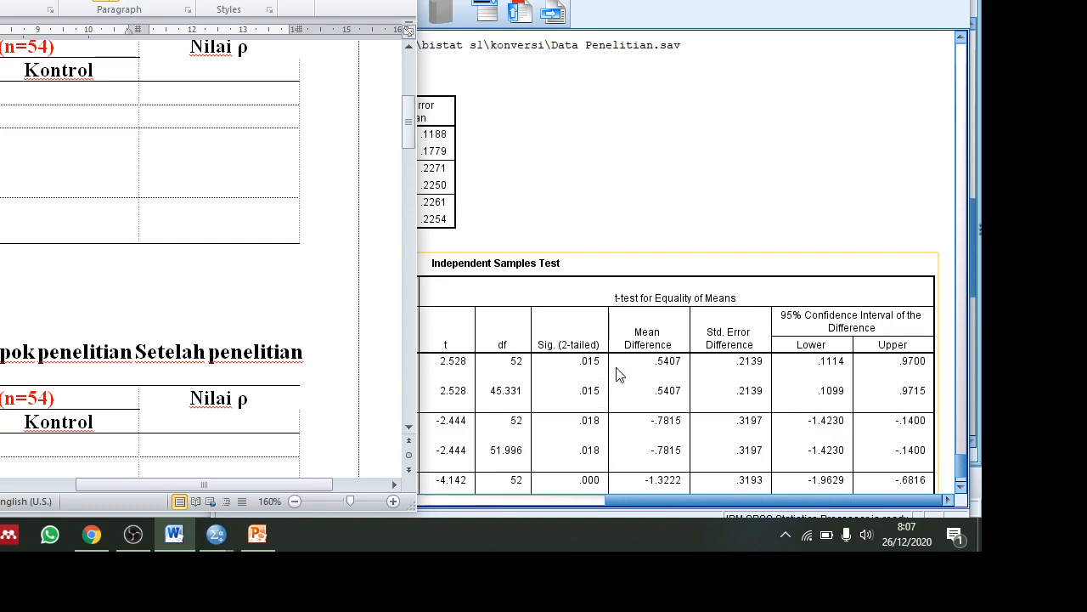
# Paste 'penelitian' after 'kedua kelompok' in the Tabel 4.1 hemoglobin title.
pyautogui.click(221, 140)
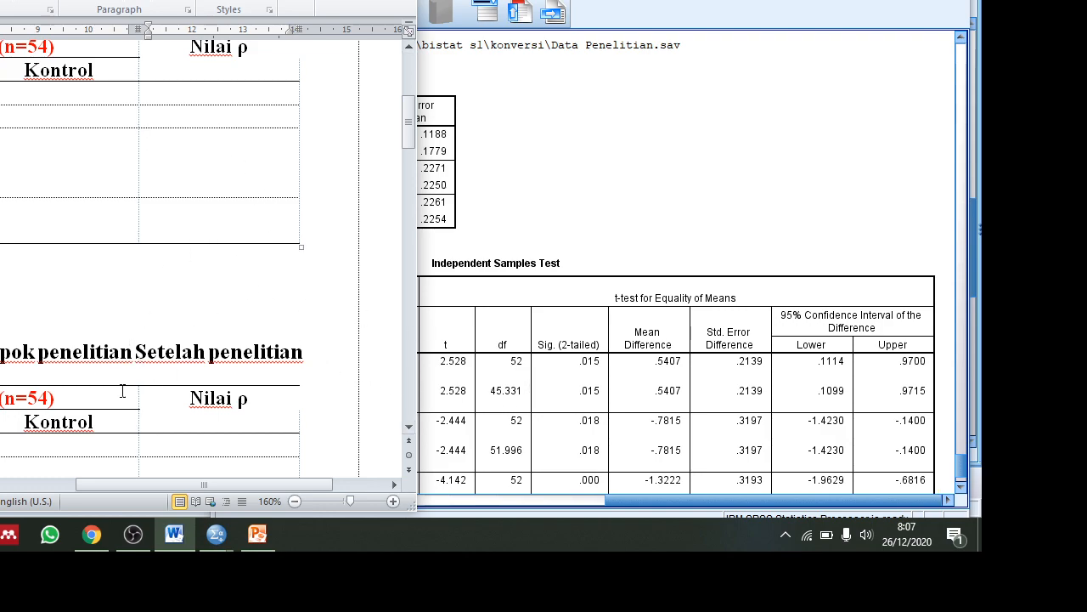
pyautogui.moveTo(116, 482); pyautogui.dragTo(4, 472)
pyautogui.scroll(5, 154, 190)
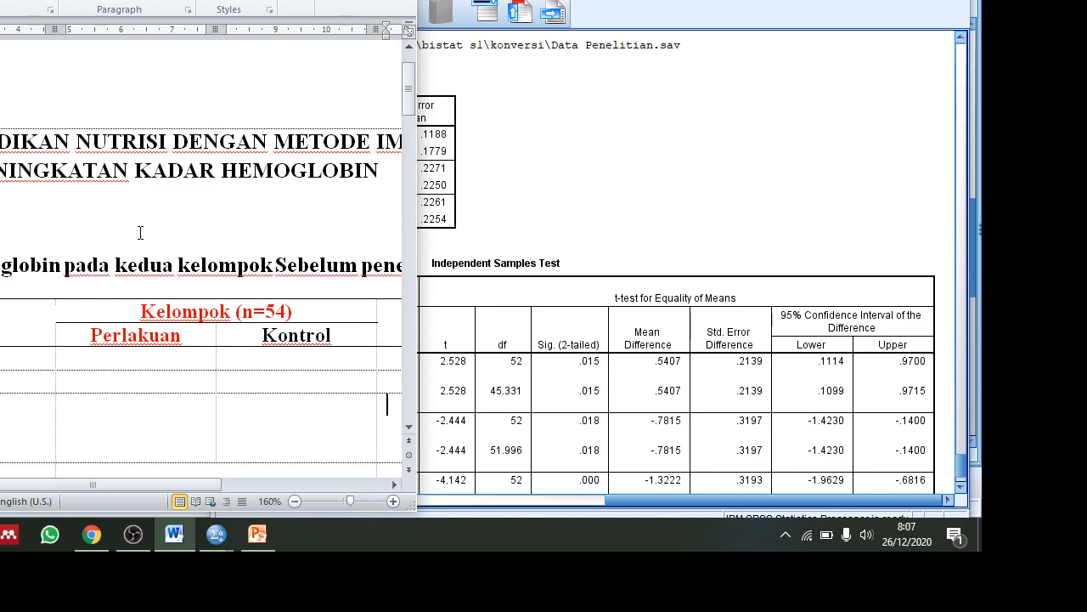
pyautogui.scroll(-5, 140, 233)
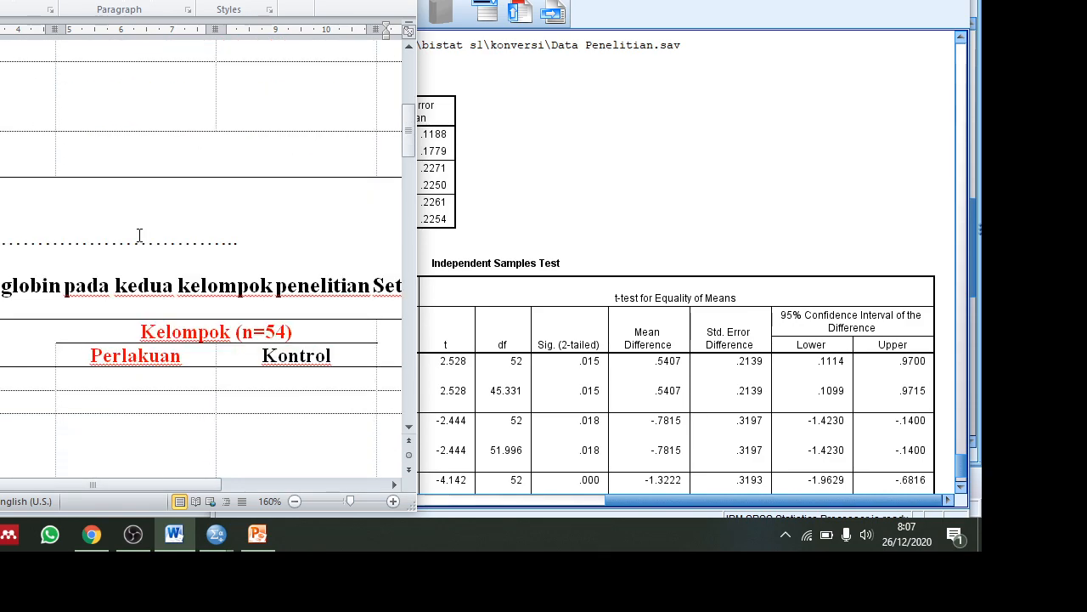
pyautogui.scroll(-5, 139, 235)
pyautogui.scroll(4, 140, 235)
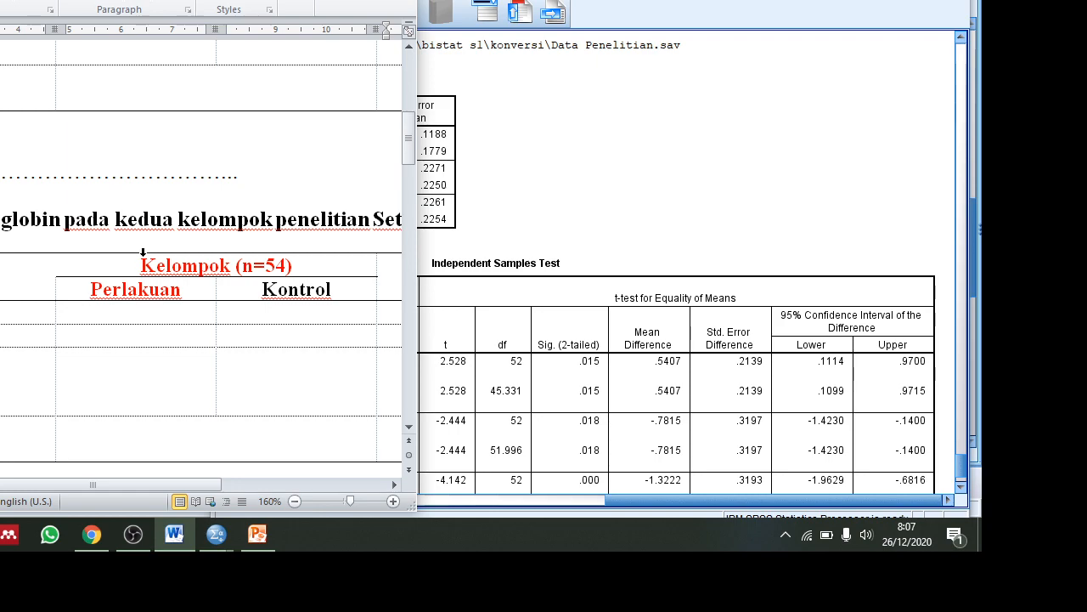
pyautogui.scroll(5, 124, 217)
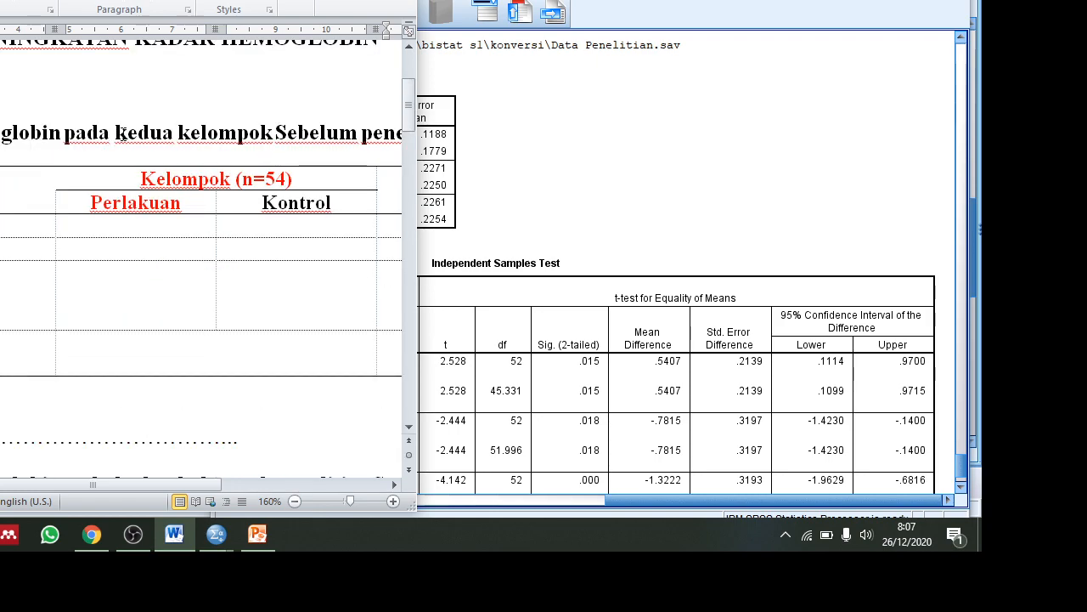
pyautogui.click(272, 132)
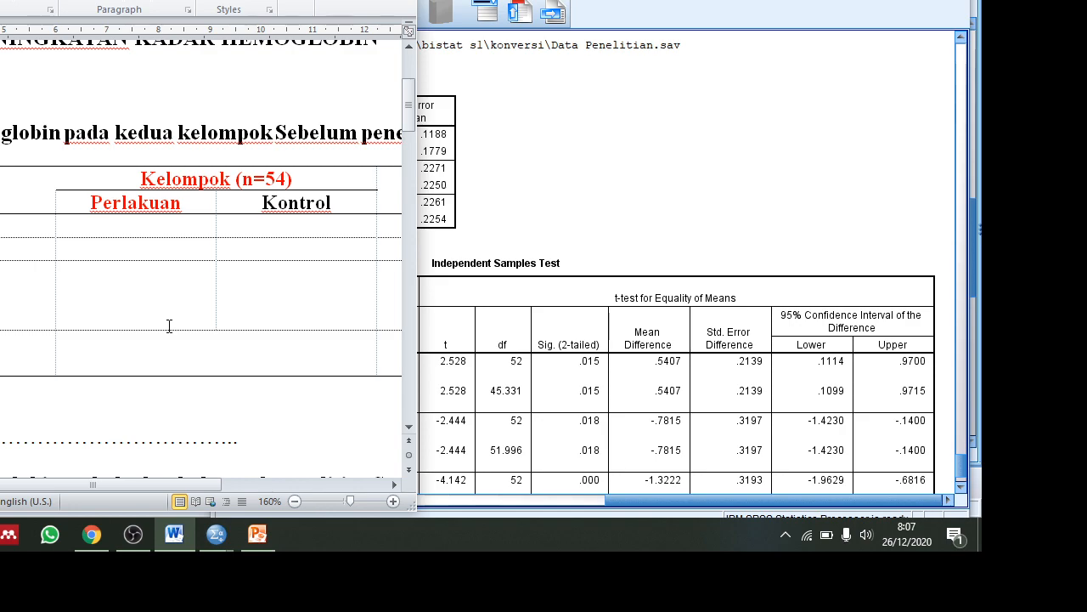
pyautogui.write('penelitian')
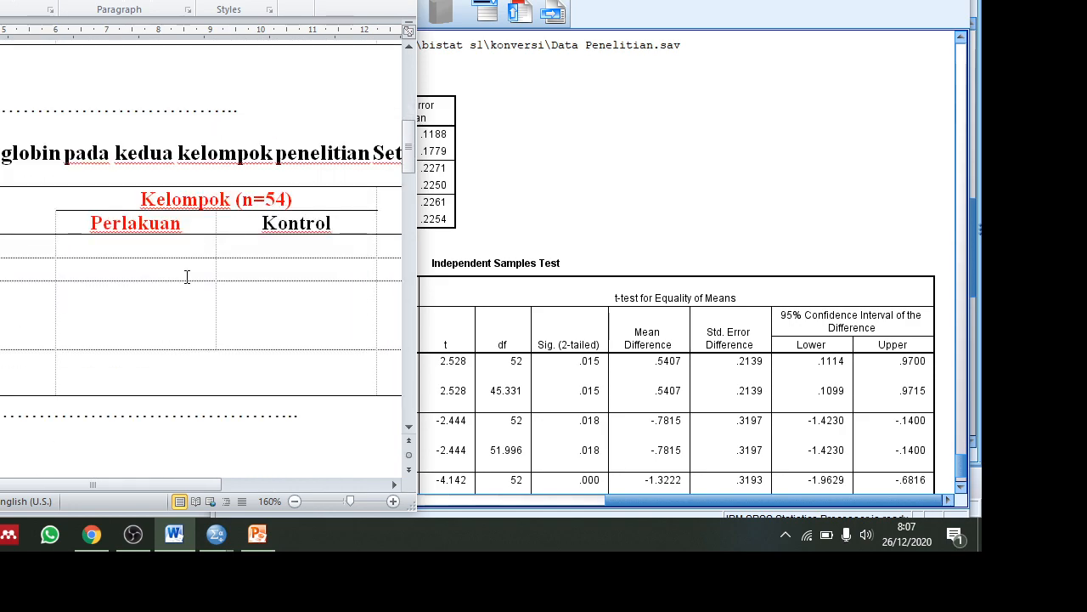
# Check the SPSS Independent Samples Test values and put the cursor in the empty Word results cell.
pyautogui.scroll(-2, 711, 437)
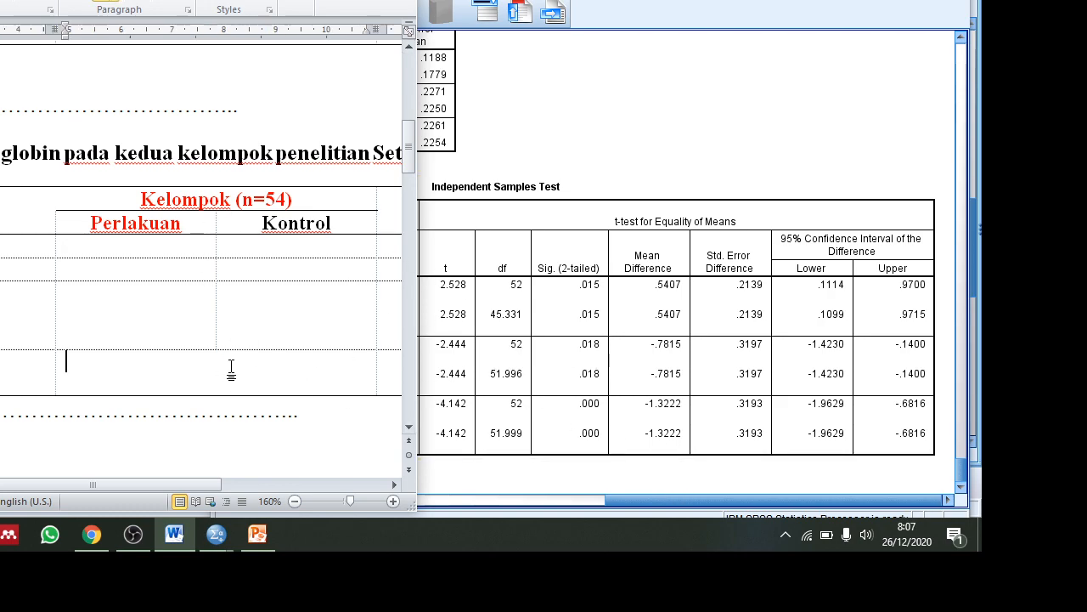
pyautogui.moveTo(649, 503); pyautogui.dragTo(482, 487)
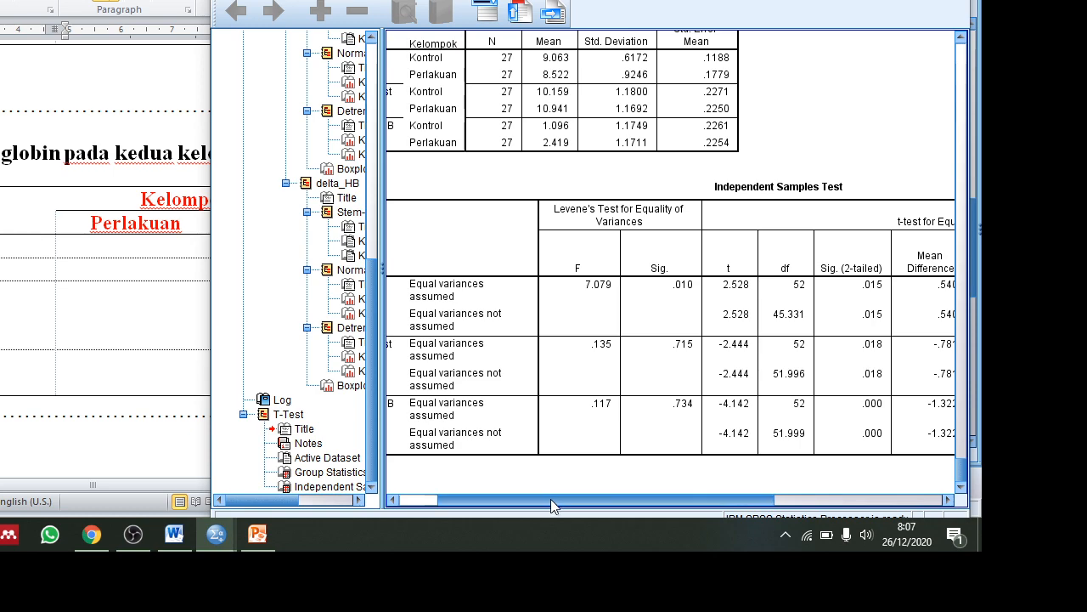
pyautogui.moveTo(552, 499); pyautogui.dragTo(694, 535)
pyautogui.click(696, 425)
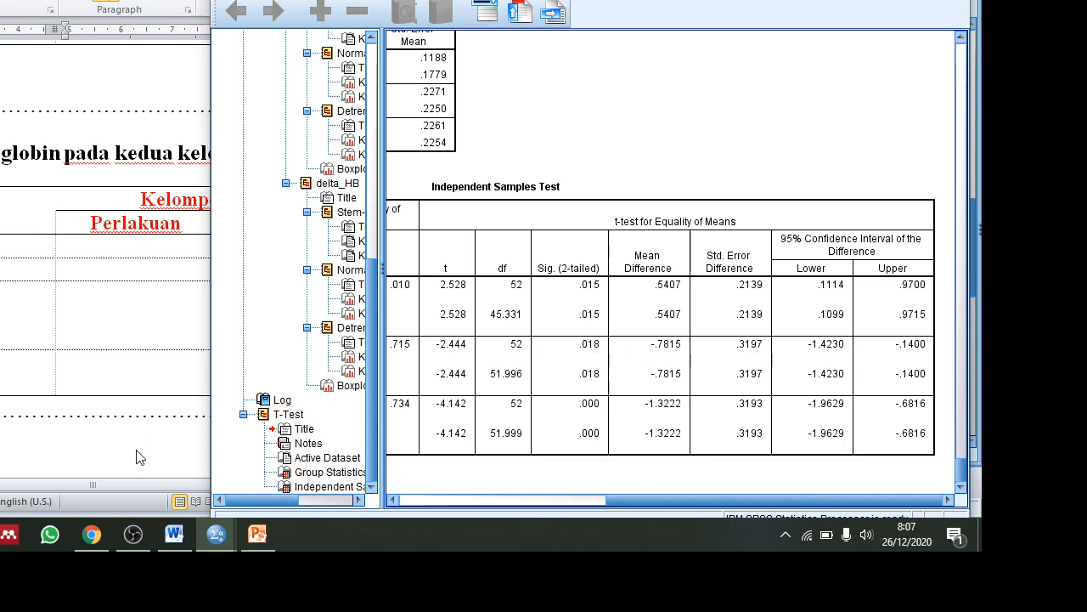
pyautogui.moveTo(45, 490); pyautogui.dragTo(51, 463)
pyautogui.click(203, 277)
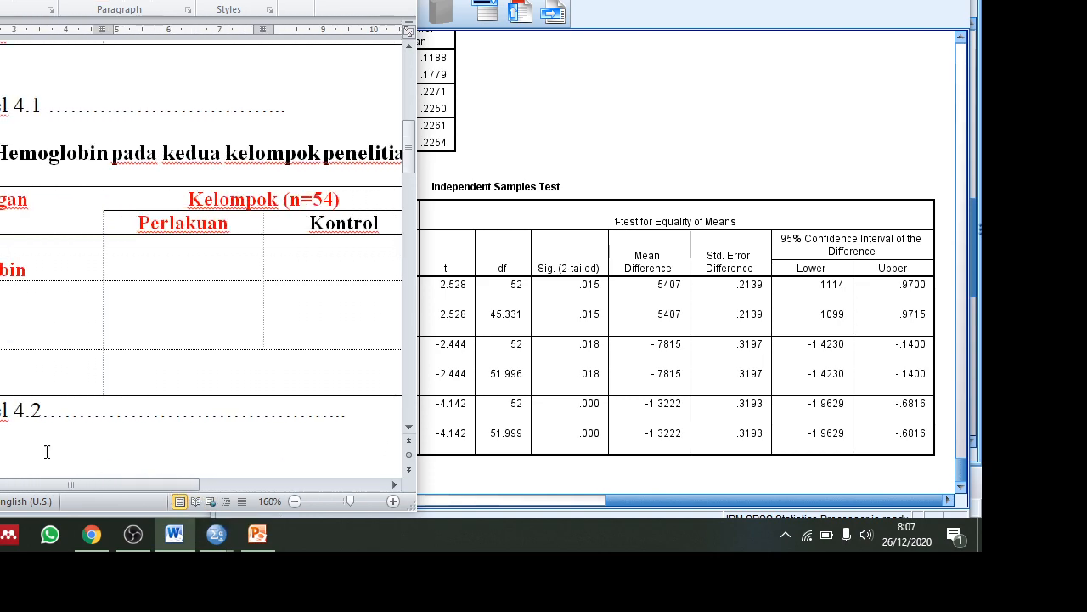
pyautogui.scroll(-3, 54, 429)
pyautogui.scroll(-3, 53, 429)
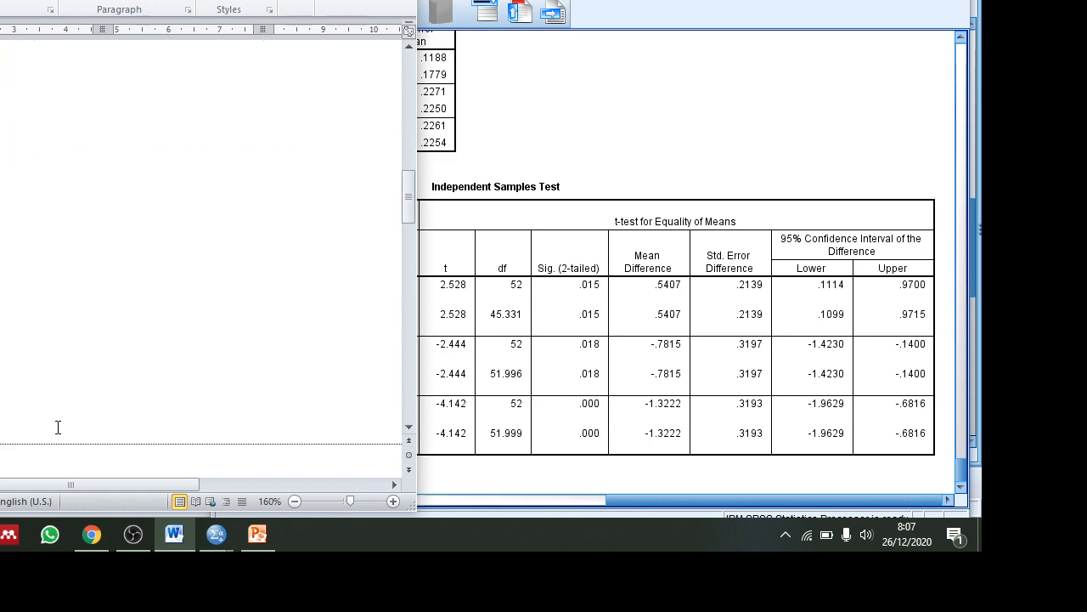
# Scroll to the Tabel 4.3 Perlakuan/Kontrol table and select the empty cell below Post test.
pyautogui.scroll(-10, 102, 448)
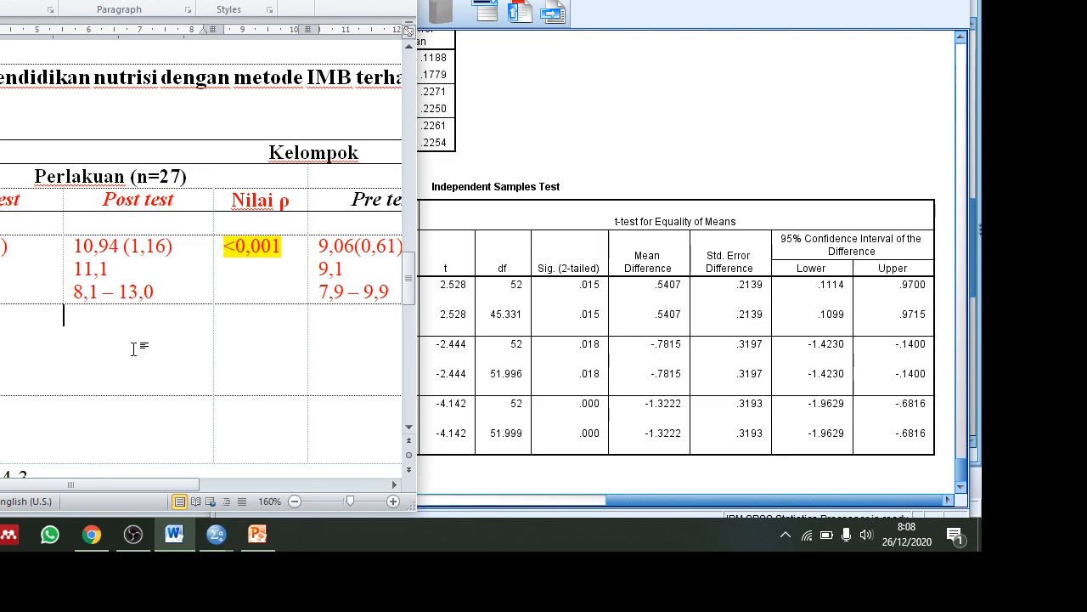
pyautogui.moveTo(170, 486); pyautogui.dragTo(130, 483)
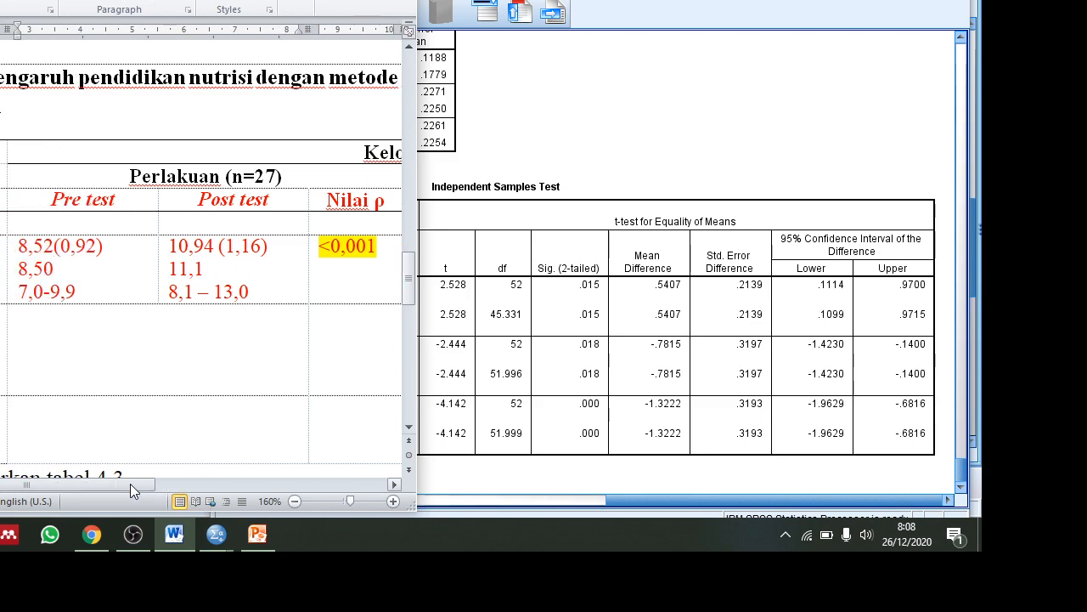
pyautogui.scroll(-2, 116, 388)
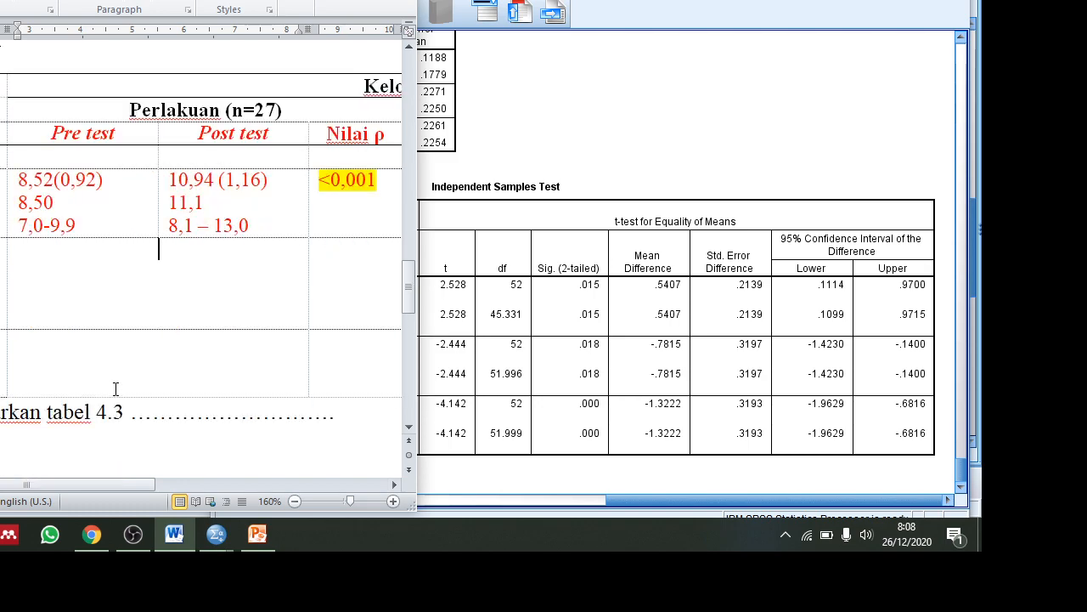
pyautogui.click(165, 252)
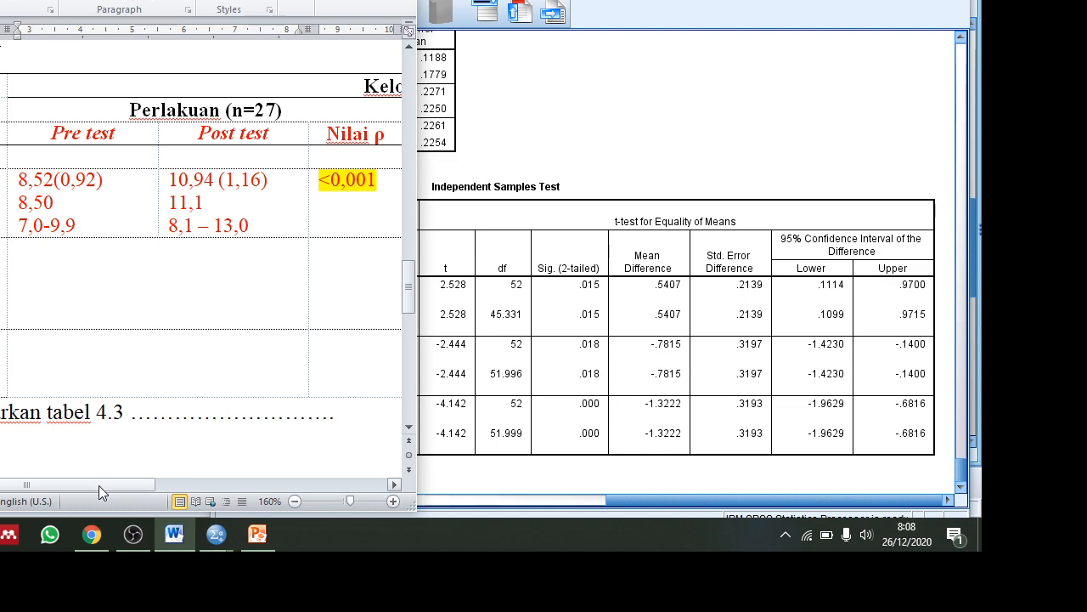
# Bring the SPSS Independent Samples Test output in front of Word.
pyautogui.moveTo(98, 485); pyautogui.dragTo(157, 495)
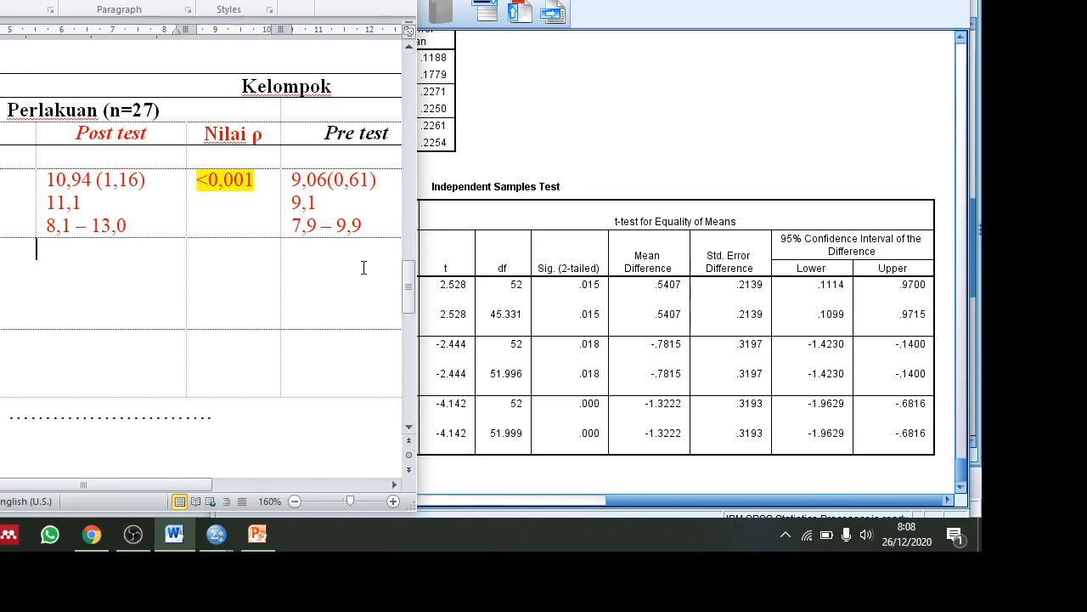
pyautogui.moveTo(145, 491); pyautogui.dragTo(87, 491)
pyautogui.click(694, 336)
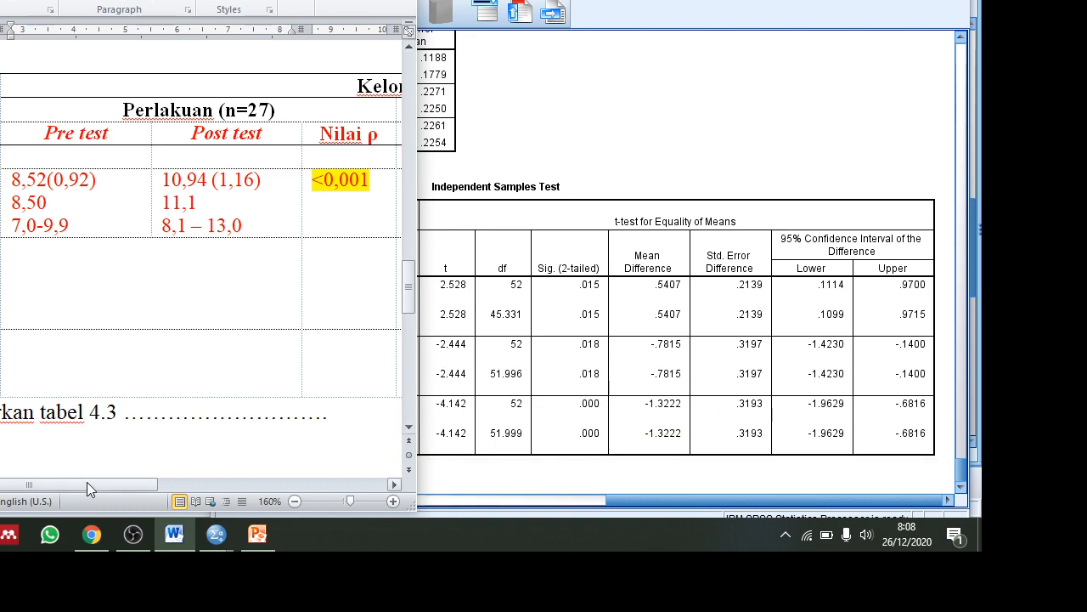
pyautogui.moveTo(87, 481); pyautogui.dragTo(286, 500)
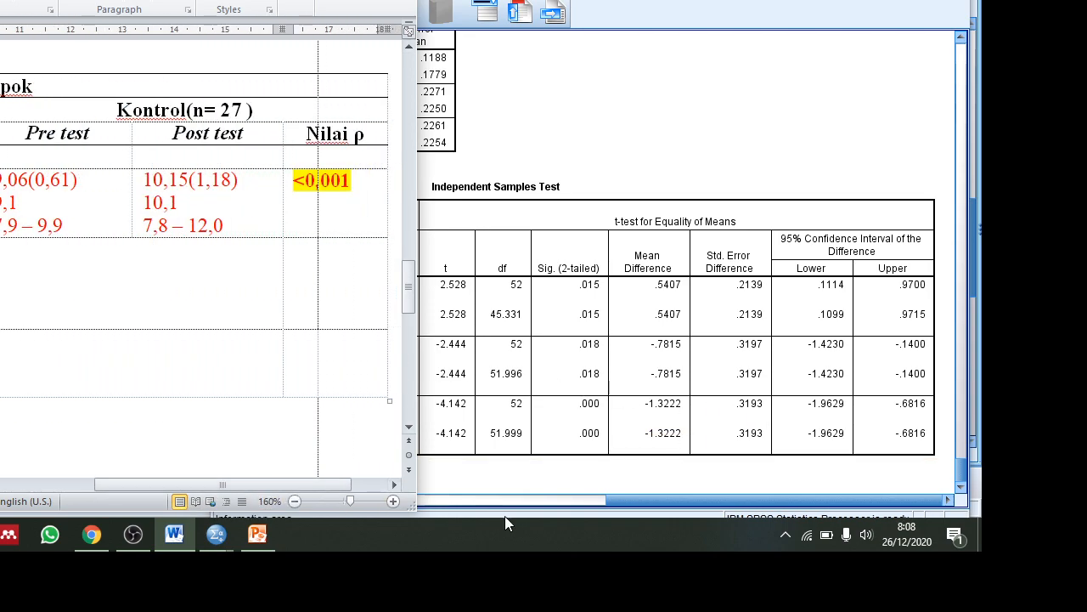
pyautogui.moveTo(650, 495); pyautogui.dragTo(400, 473)
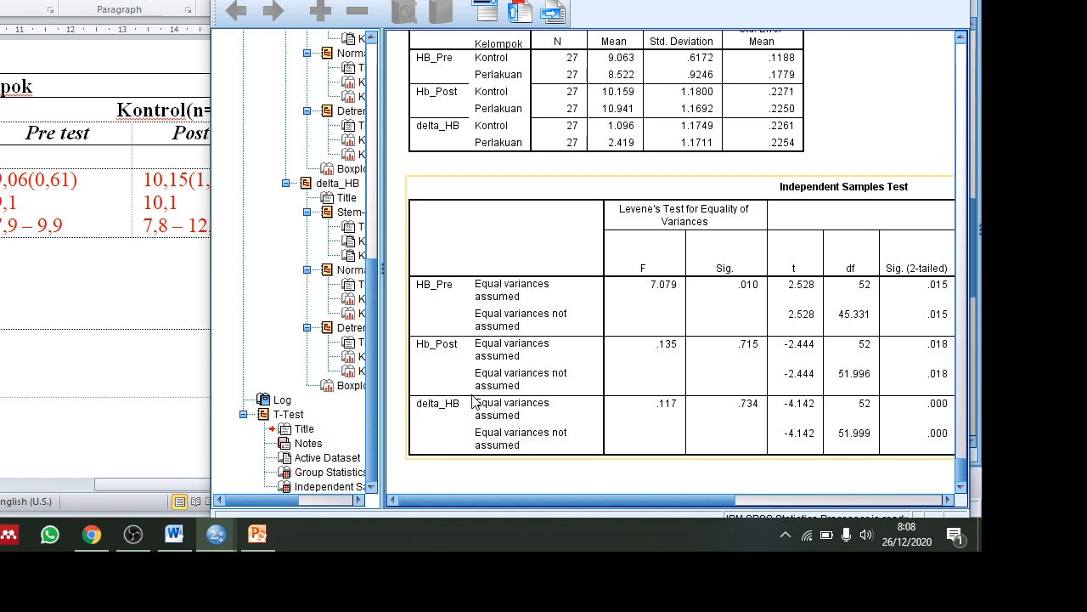
pyautogui.scroll(3, 594, 94)
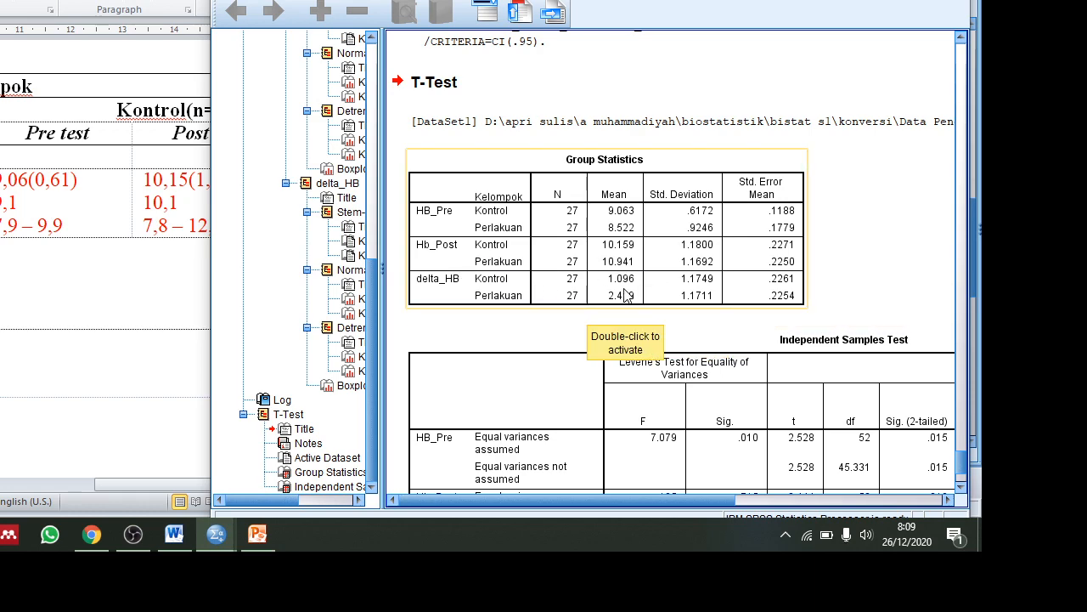
pyautogui.click(17, 313)
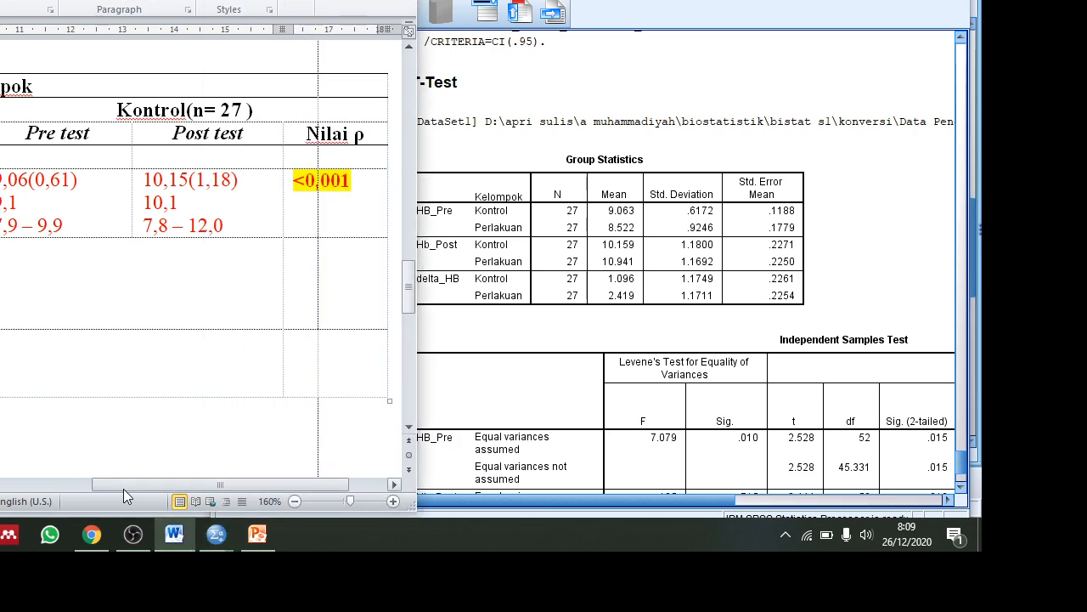
pyautogui.moveTo(123, 488); pyautogui.dragTo(1, 483)
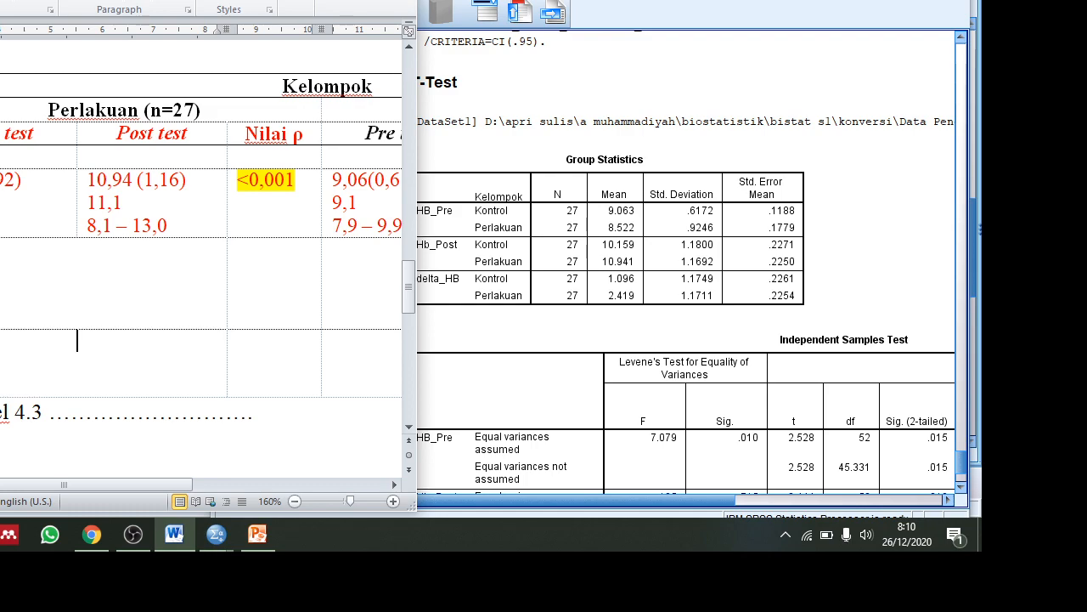
pyautogui.hotkey('alt', 'Tab')
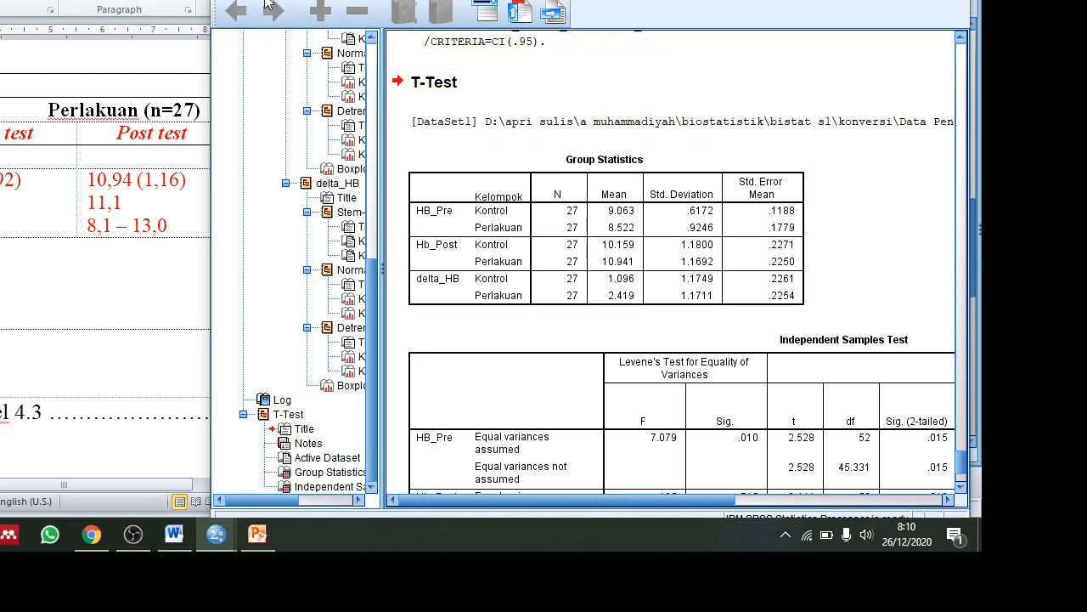
# Start saving the output and browse to the working folder on drive DATA (D:).
pyautogui.click(266, 0)
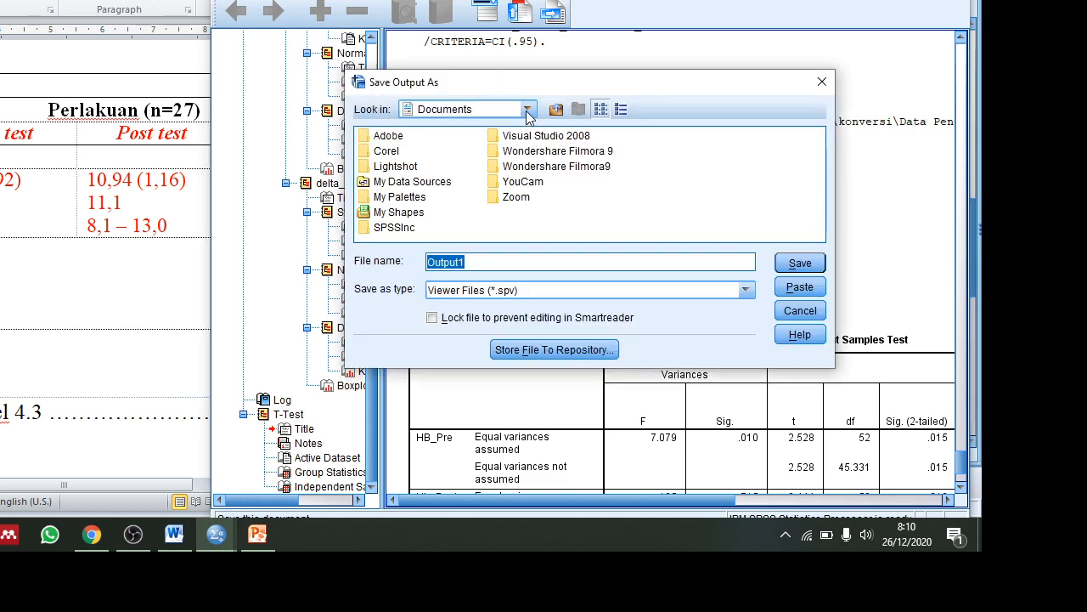
pyautogui.click(526, 108)
pyautogui.scroll(-2, 467, 176)
pyautogui.scroll(-1, 467, 175)
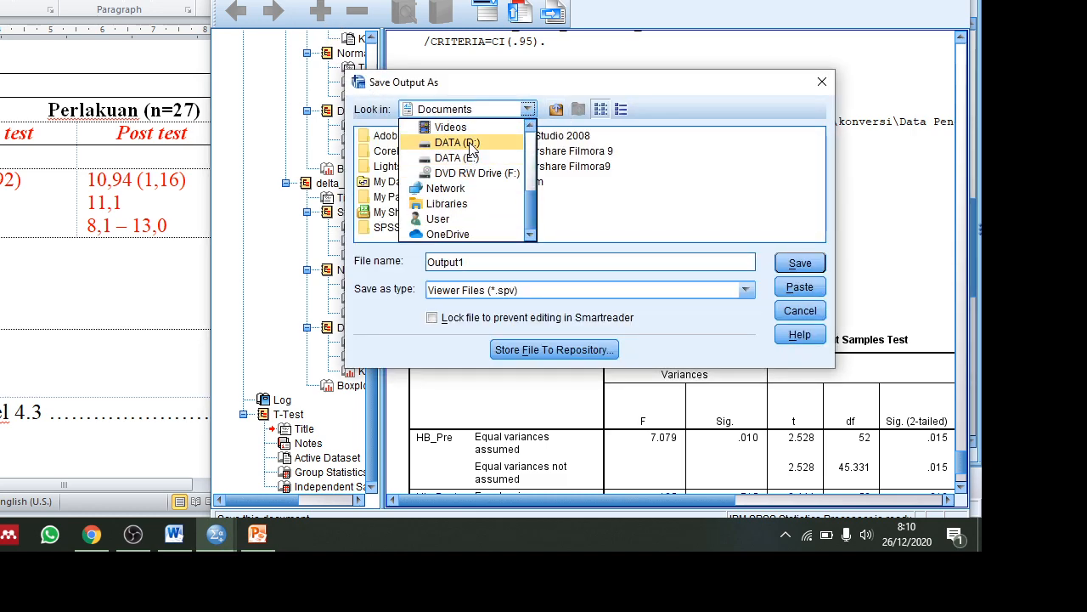
pyautogui.click(472, 144)
pyautogui.hscroll(2, 477, 153)
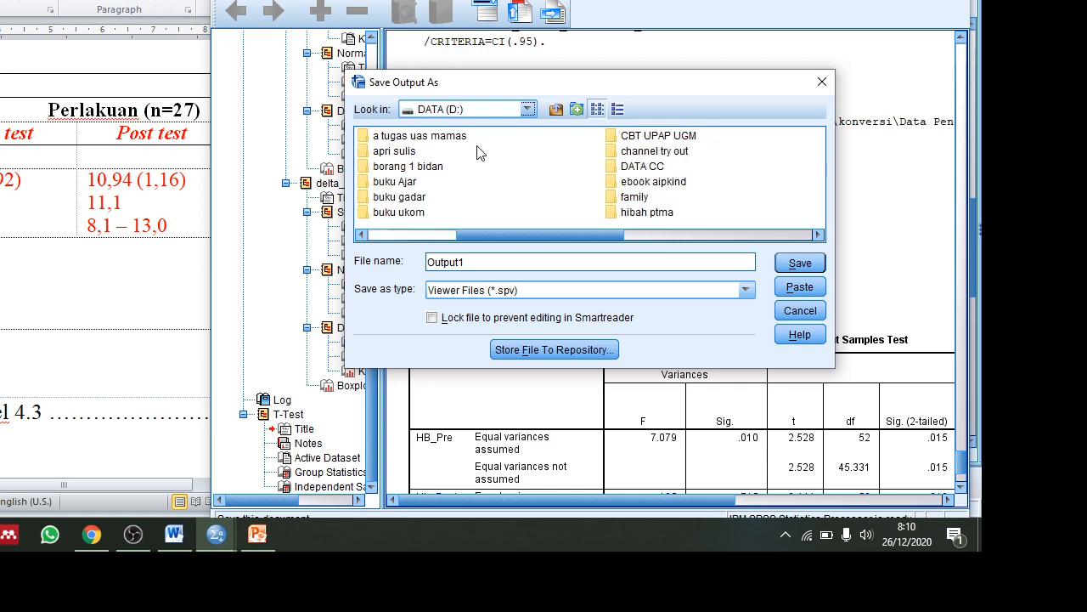
pyautogui.hscroll(-2, 477, 152)
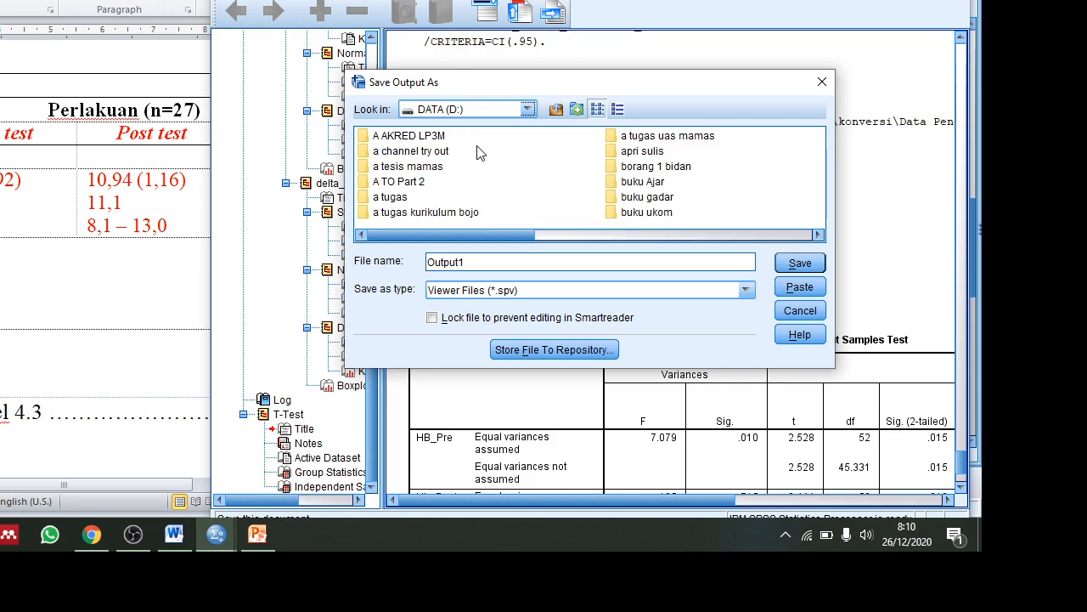
pyautogui.click(627, 151)
pyautogui.doubleClick(622, 154)
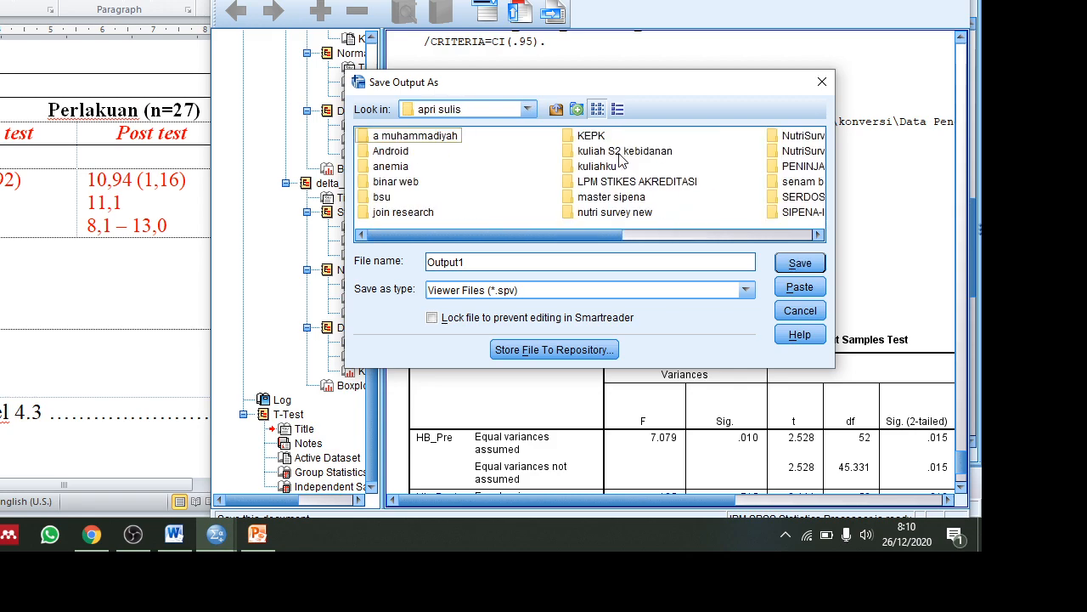
# Navigate through a muhammadiyah, biostatistik and bistat s1 into the konversi folder.
pyautogui.click(412, 140)
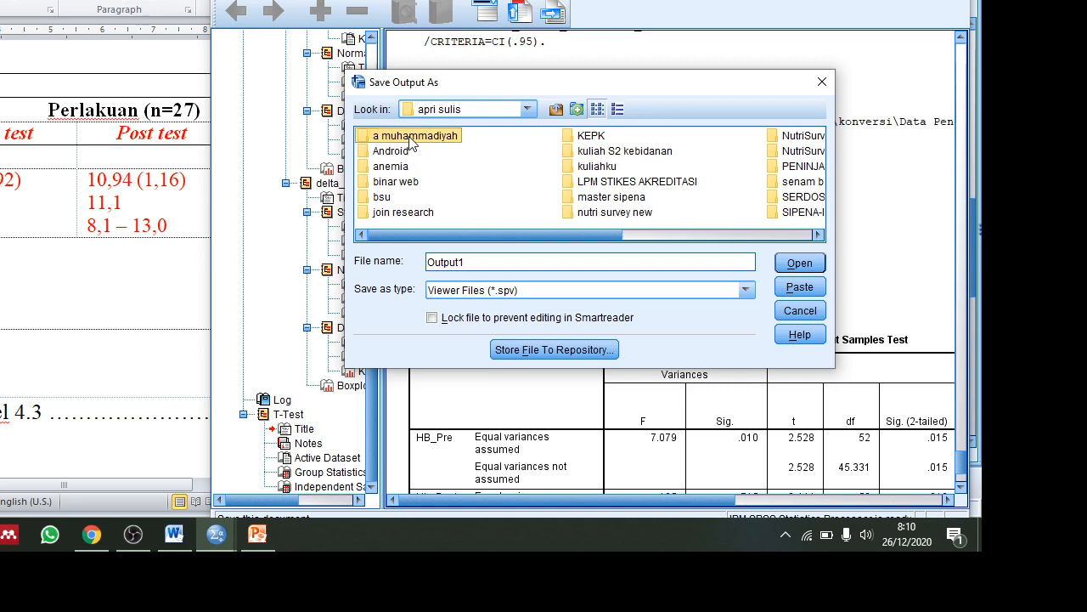
pyautogui.click(411, 138)
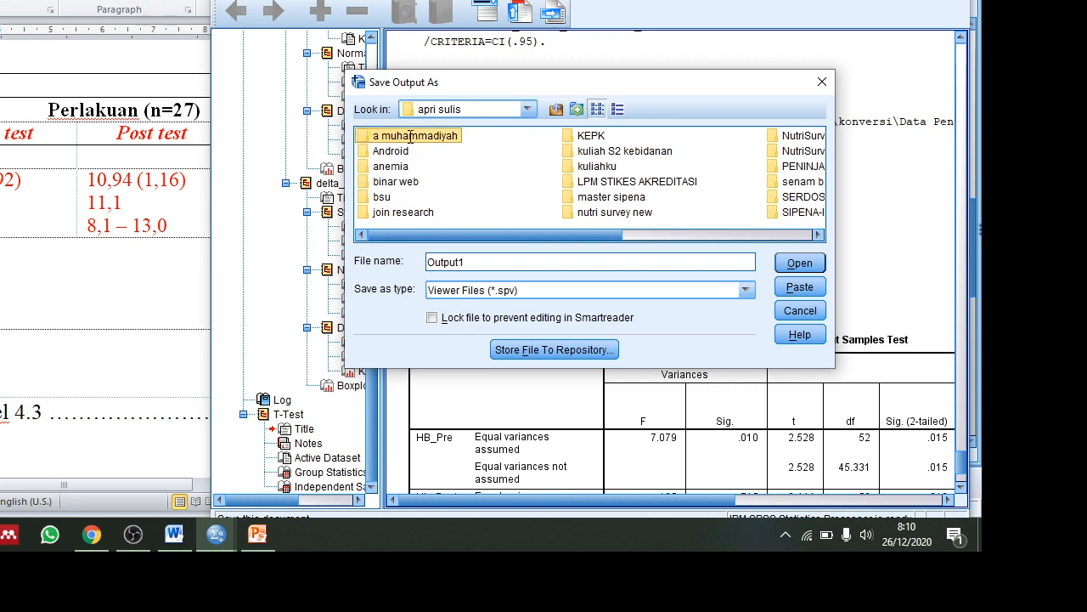
pyautogui.click(365, 145)
pyautogui.doubleClick(365, 141)
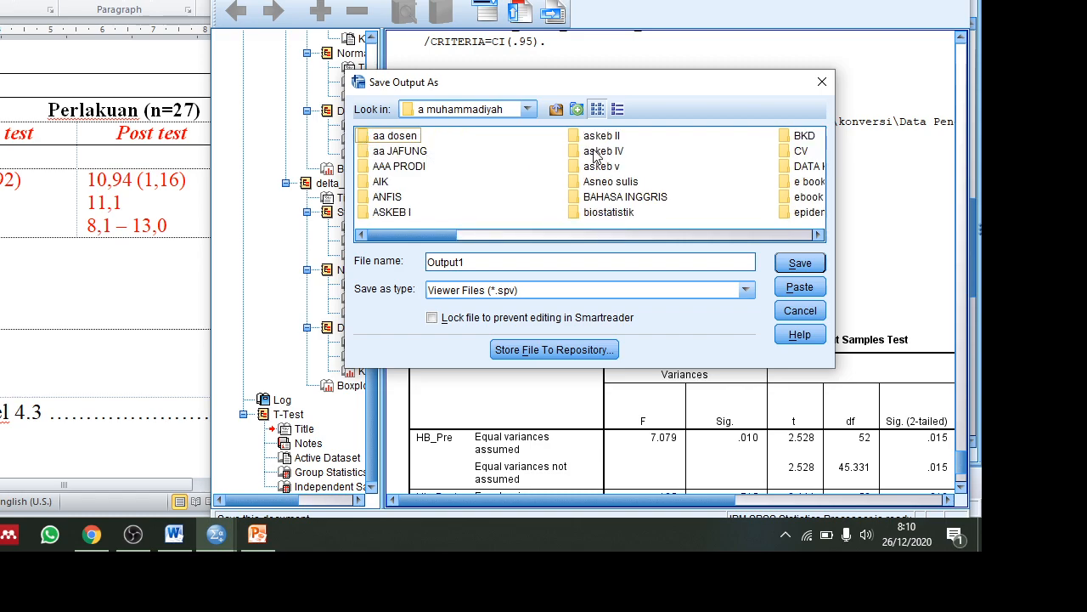
pyautogui.doubleClick(608, 213)
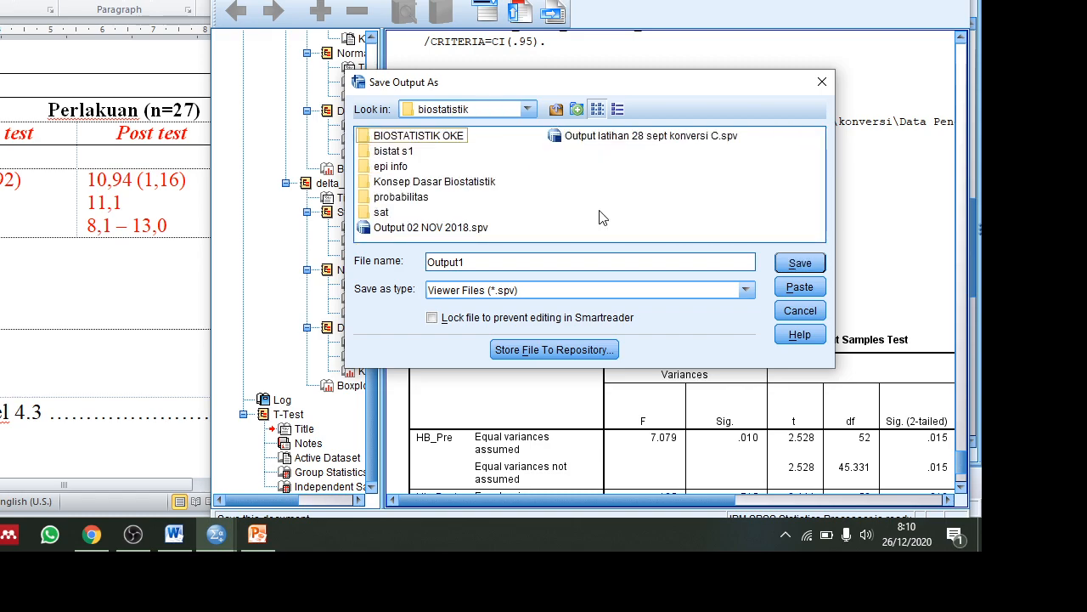
pyautogui.click(404, 150)
pyautogui.doubleClick(405, 151)
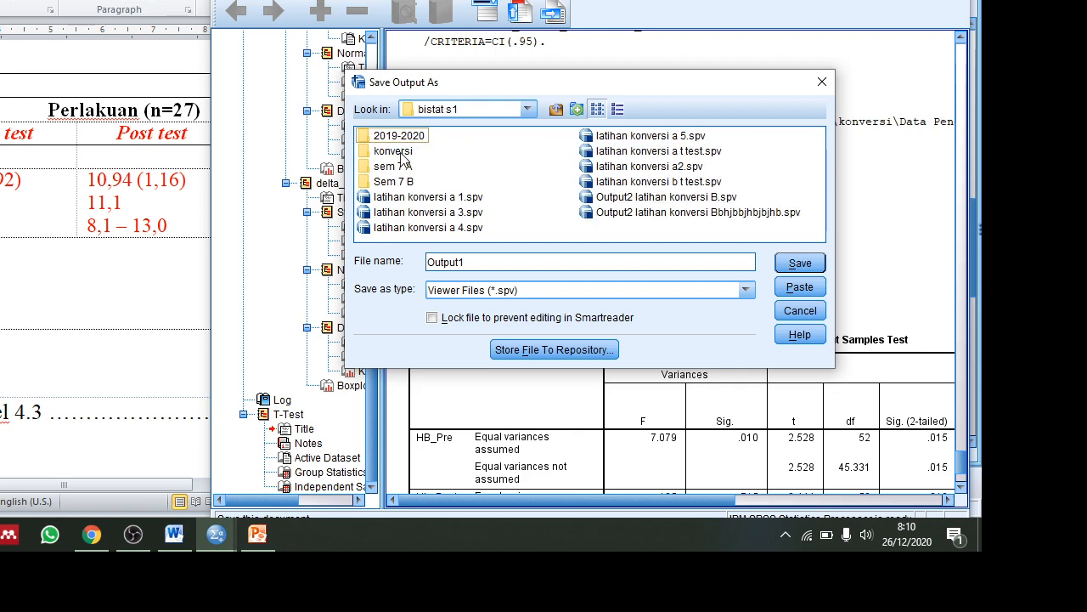
pyautogui.doubleClick(399, 149)
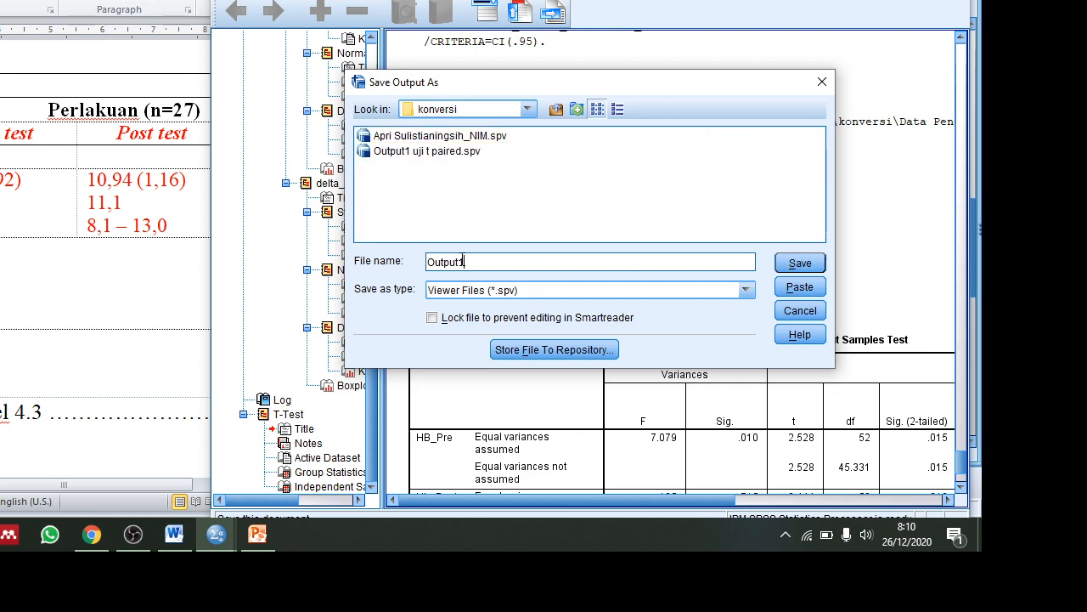
# Name the file with the student's name, ID and 'uji T Independent' and save it.
pyautogui.moveTo(483, 260); pyautogui.dragTo(396, 253)
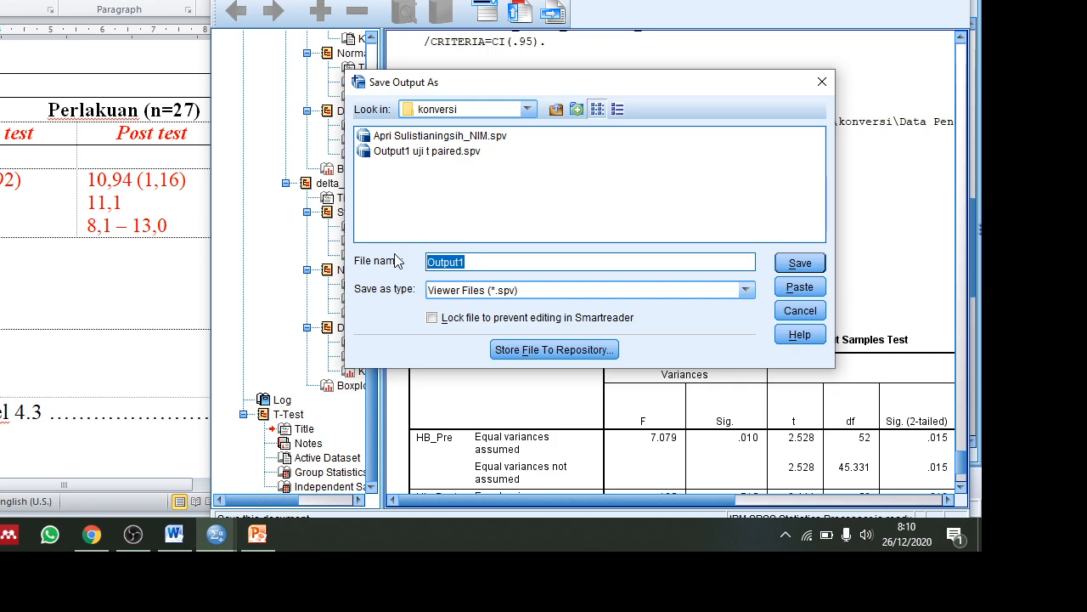
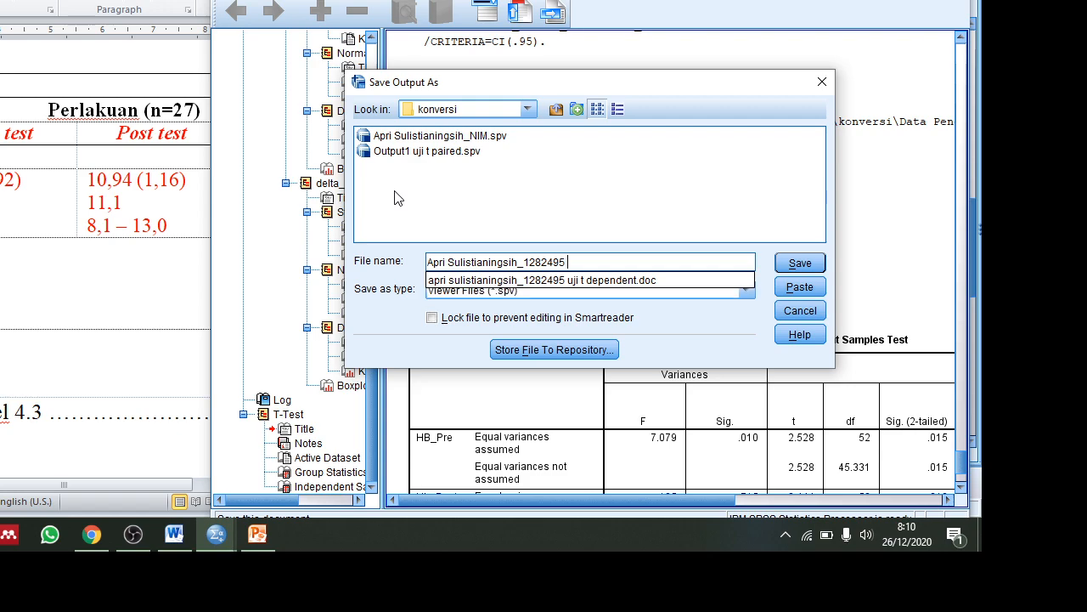
pyautogui.write('uji T Ind')
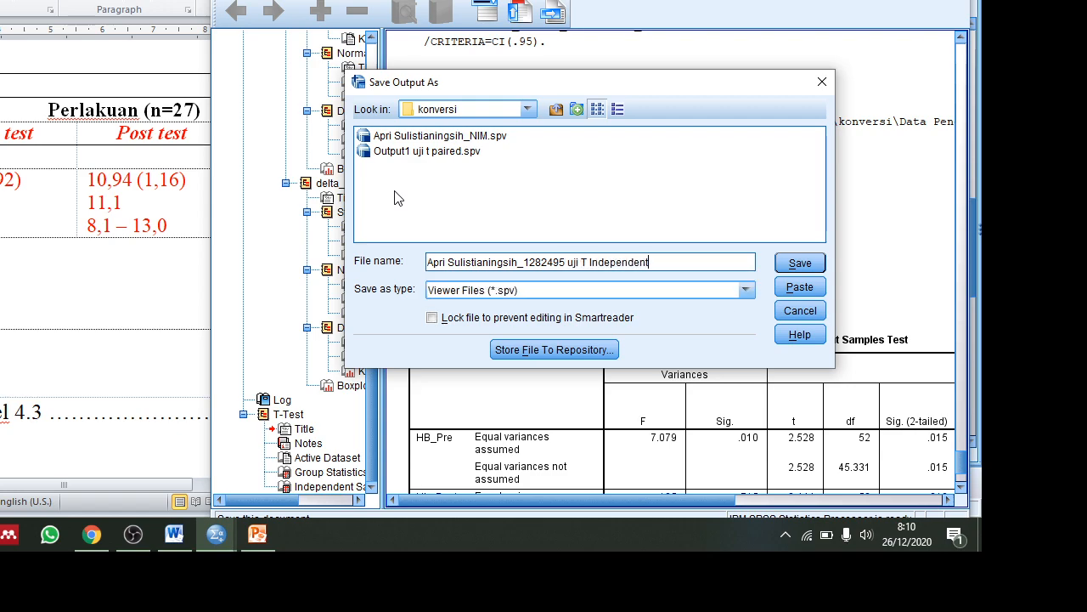
pyautogui.write('ependent')
pyautogui.click(799, 263)
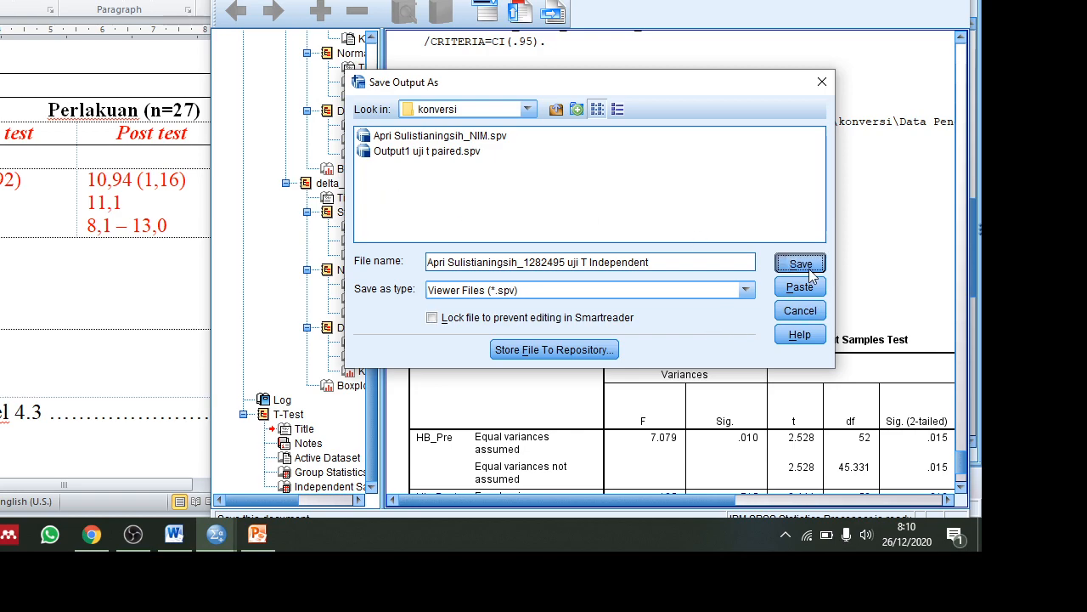
# Export the output as a Word file, changing the 'uji t dependent' name to 'uji t independent'.
pyautogui.click(223, 0)
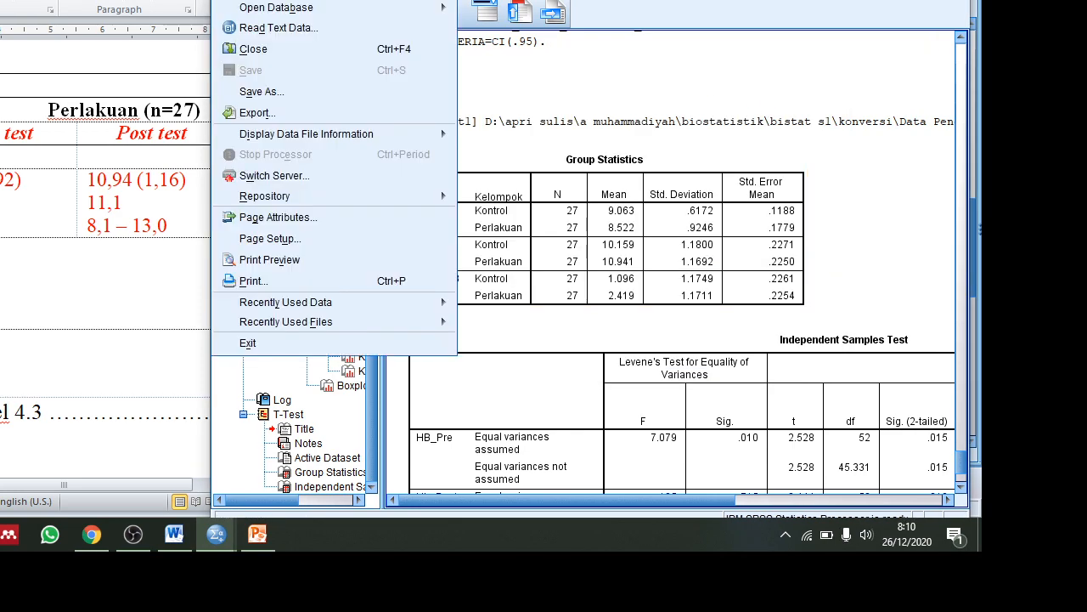
pyautogui.click(274, 112)
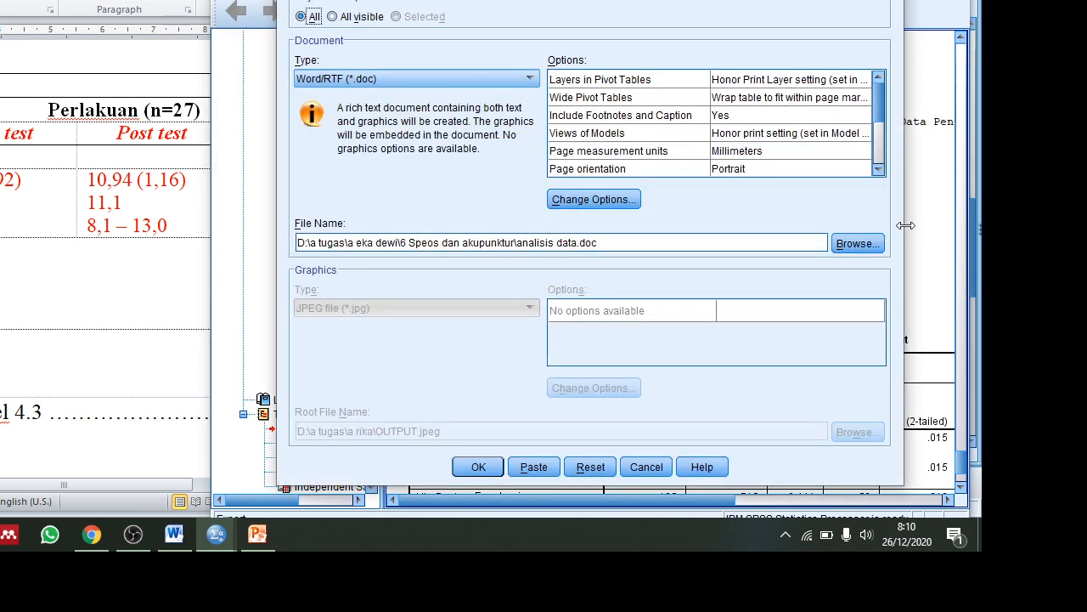
pyautogui.click(855, 244)
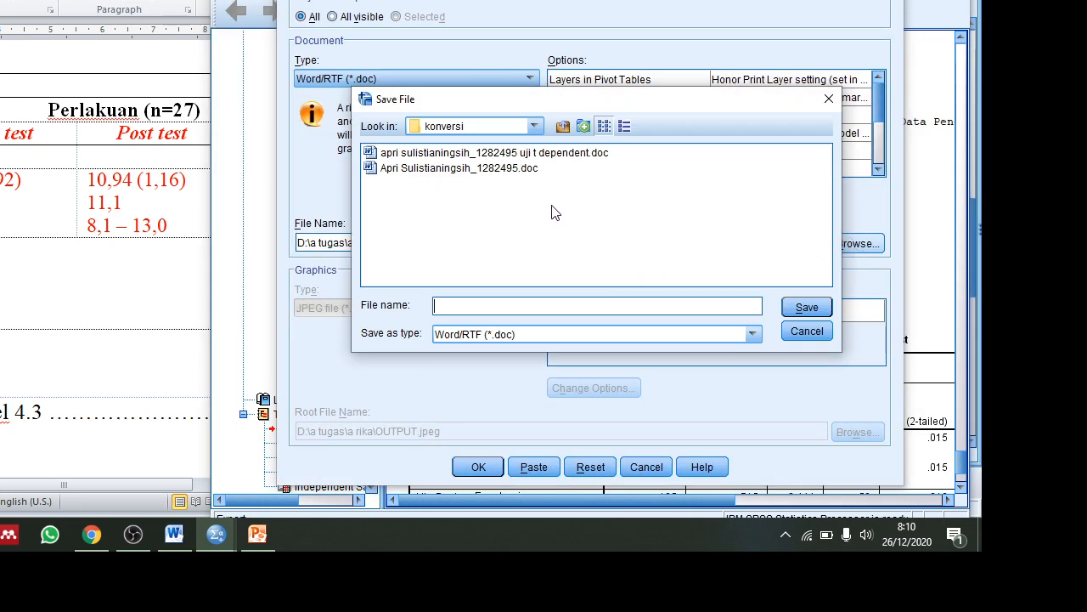
pyautogui.click(546, 153)
pyautogui.click(593, 306)
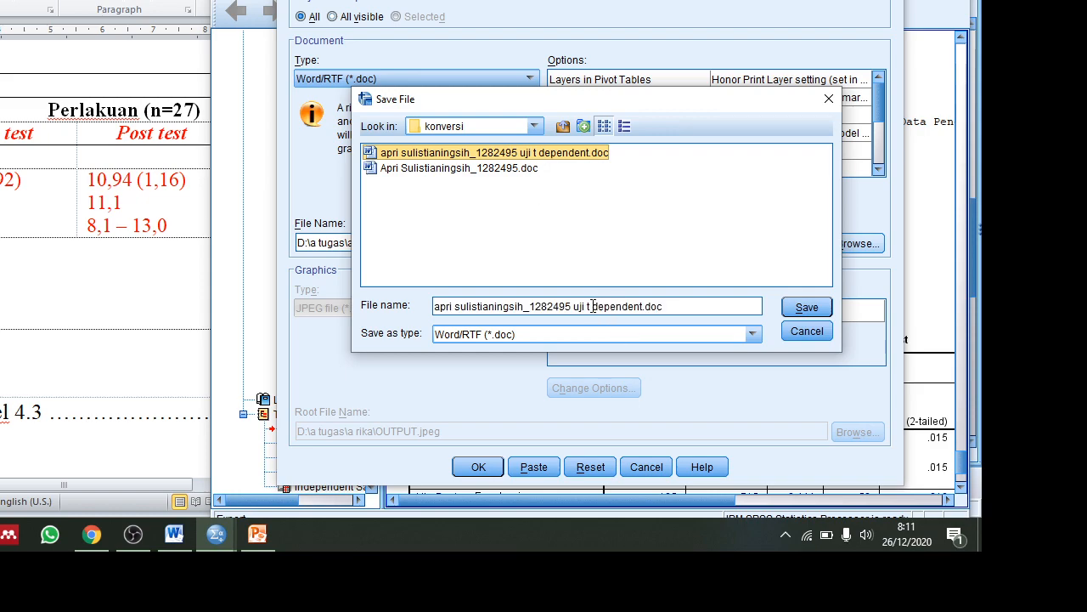
pyautogui.write('in')
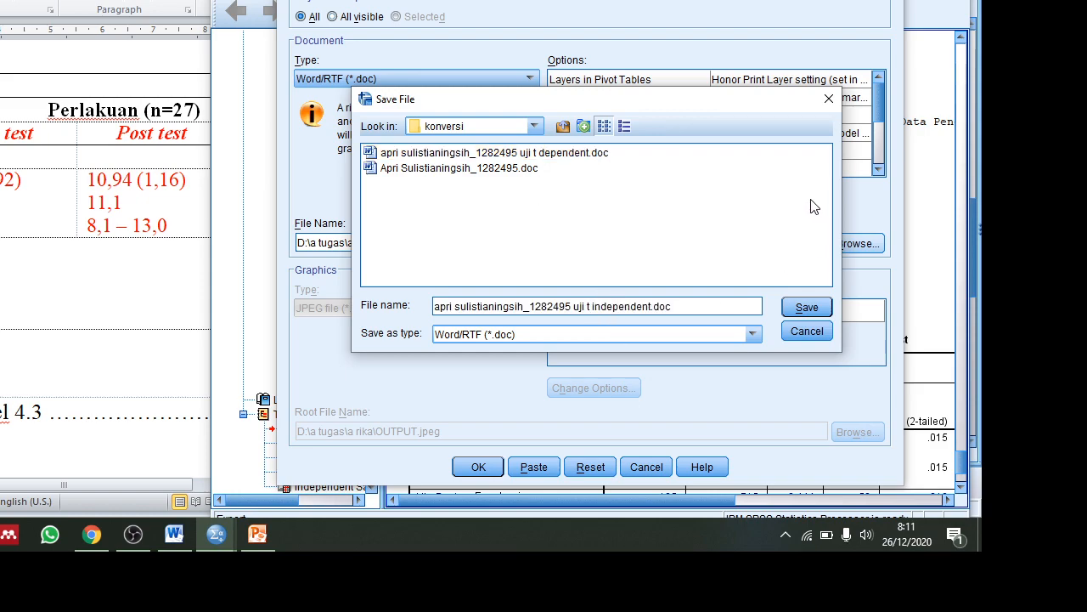
pyautogui.click(821, 313)
pyautogui.click(478, 468)
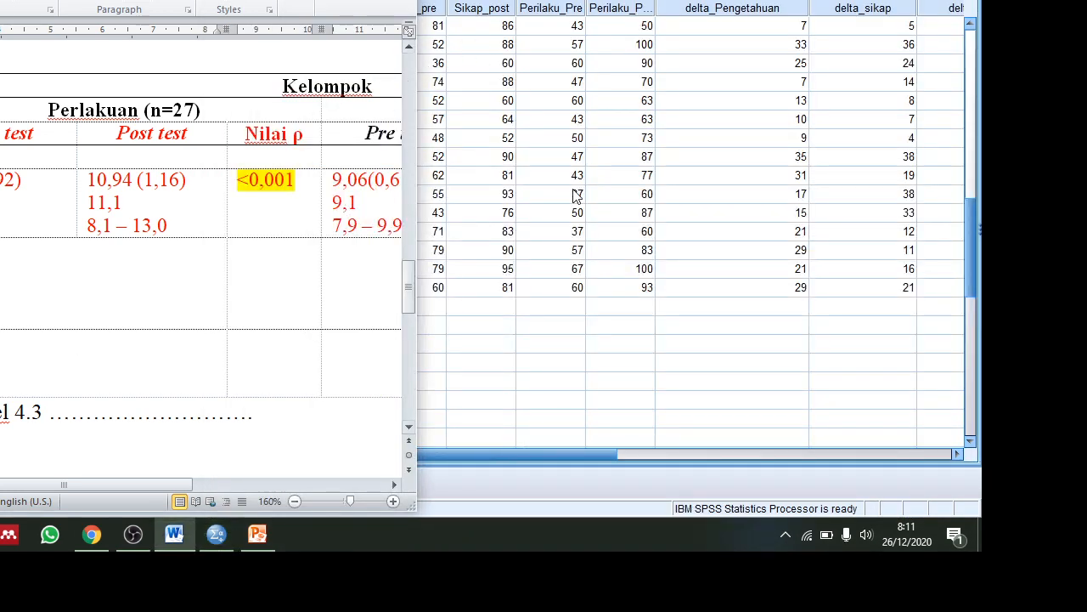
# Switch to the SPSS Data Editor showing the hemoglobin dataset columns.
pyautogui.click(550, 193)
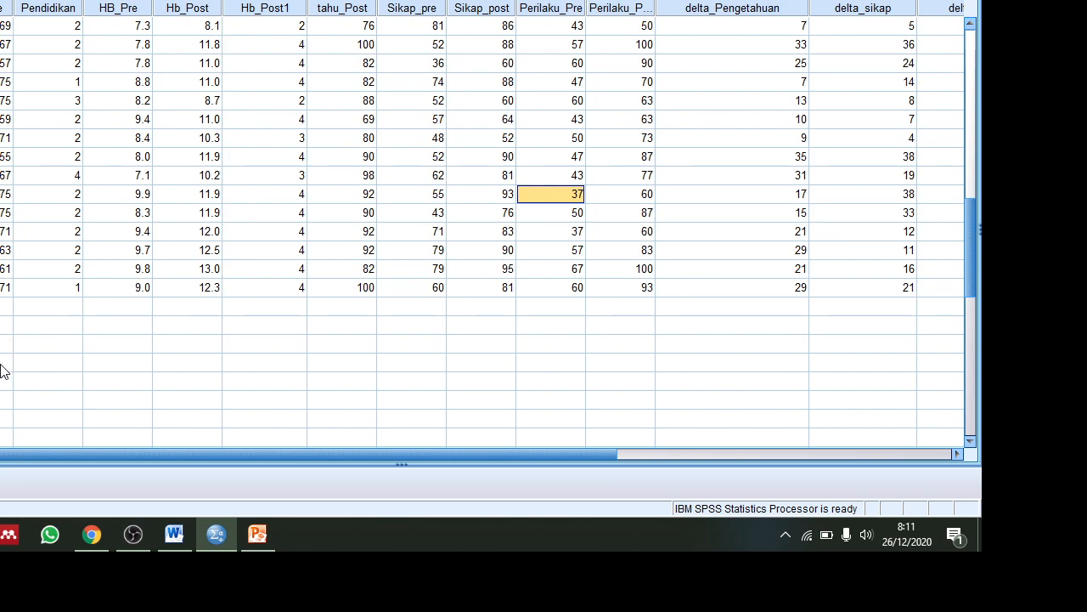
pyautogui.moveTo(0, 454); pyautogui.dragTo(0, 484)
pyautogui.scroll(4, 485, 229)
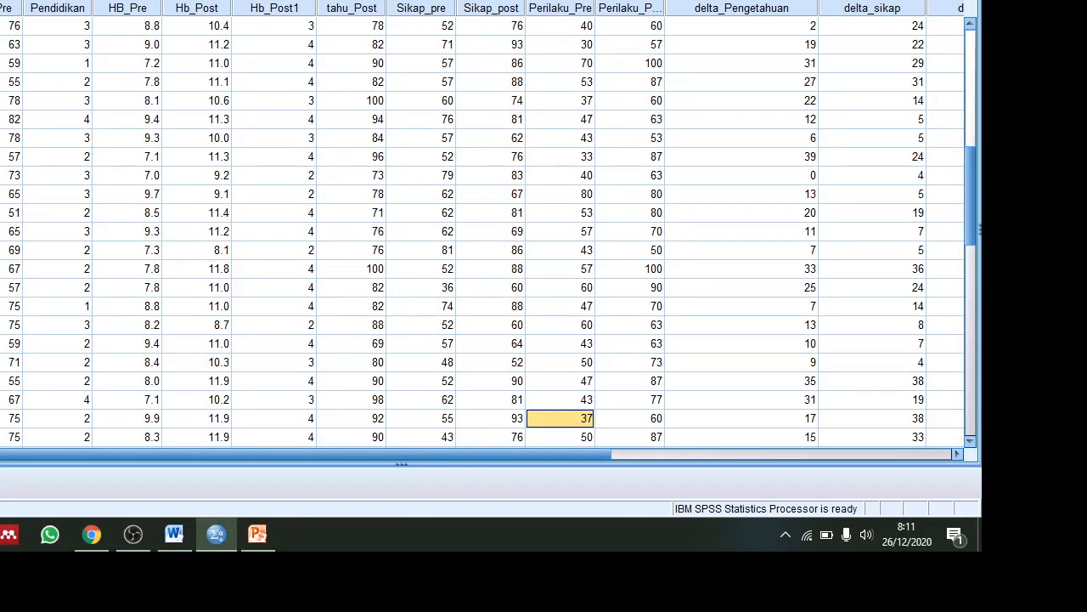